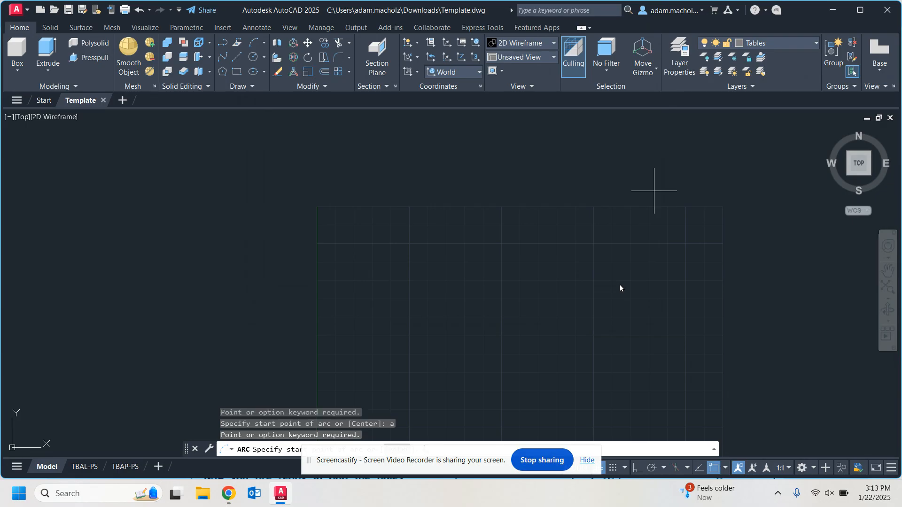
# Step: Cancel the active Arc command and zoom the drawing with the All option
pyautogui.press('Escape')
pyautogui.press('Escape')
pyautogui.press('Escape')
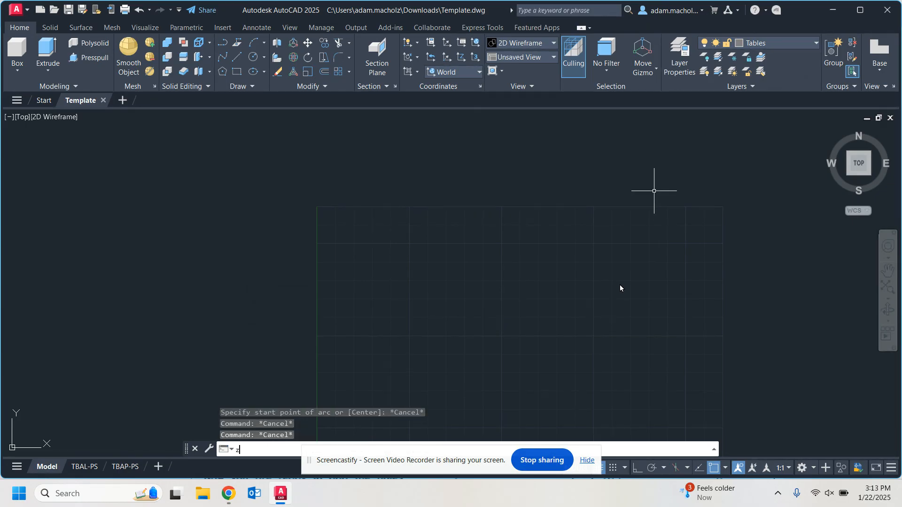
pyautogui.press('Return')
pyautogui.write('z')
pyautogui.press('Return')
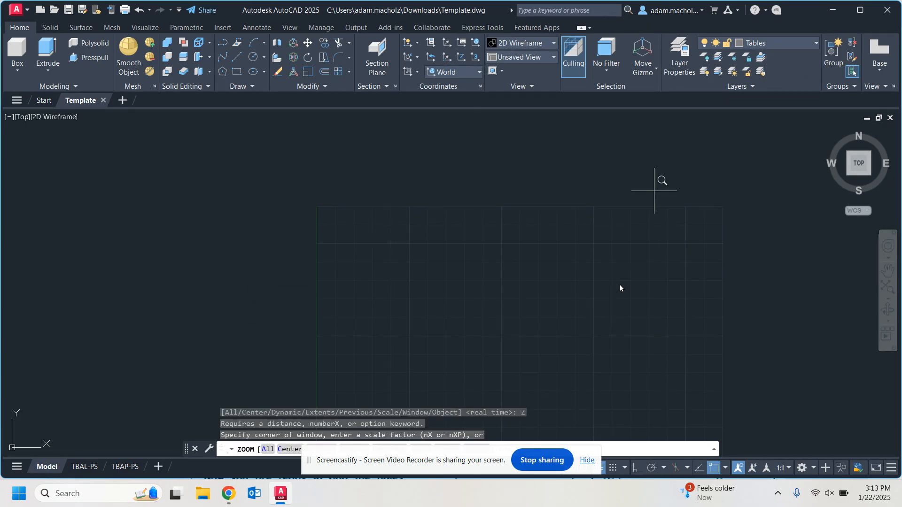
pyautogui.write('a4')
pyautogui.press('Return')
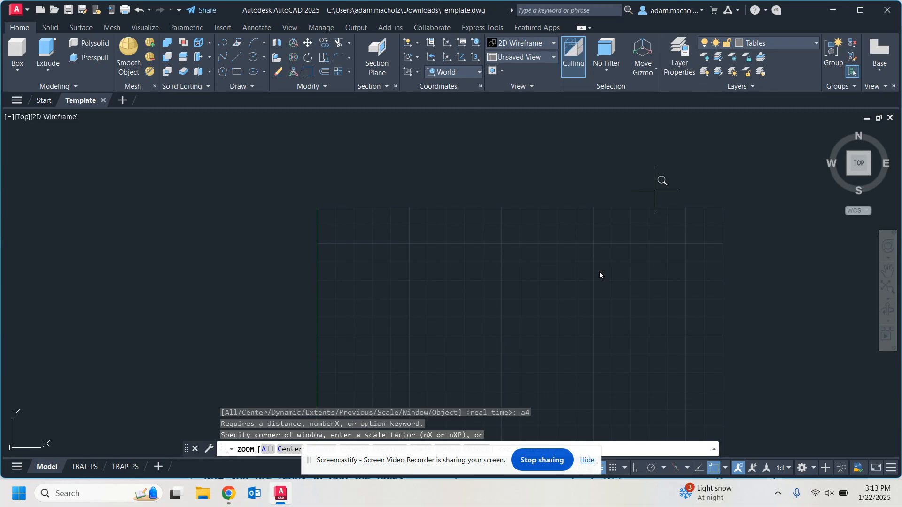
pyautogui.write('a')
pyautogui.press('Return')
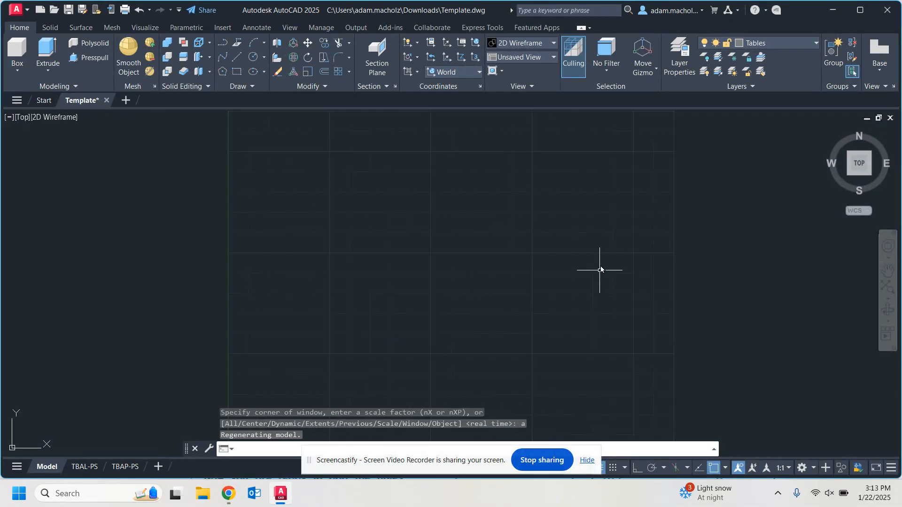
pyautogui.click(310, 461)
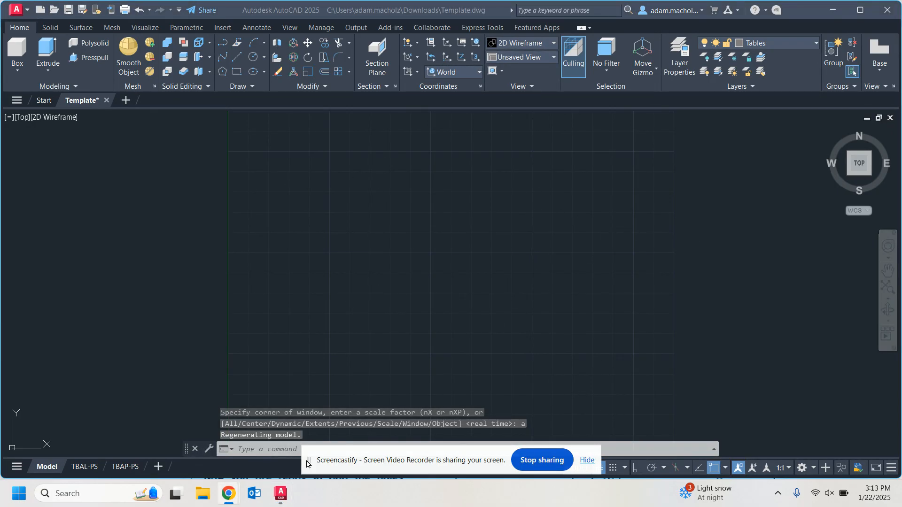
pyautogui.moveTo(307, 464); pyautogui.dragTo(312, 499)
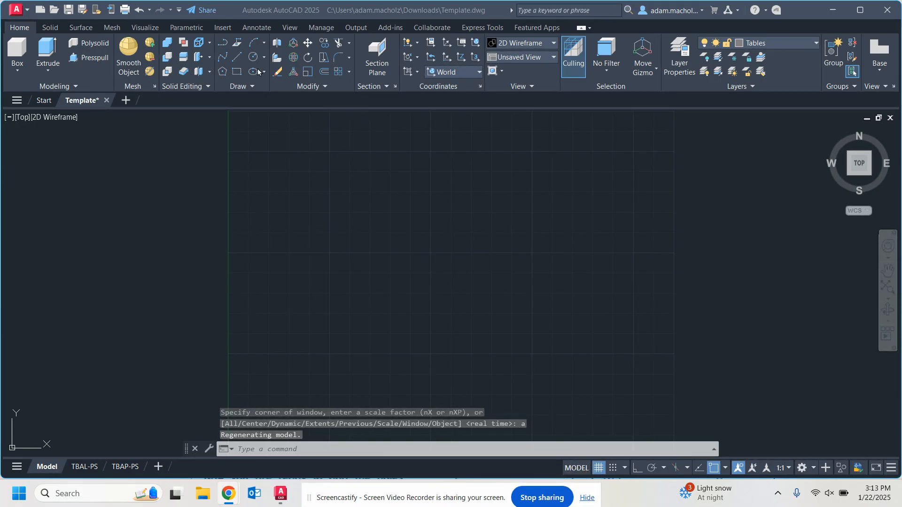
# Step: Save a copy of the template drawing in Downloads under the file name Yoke
pyautogui.click(81, 10)
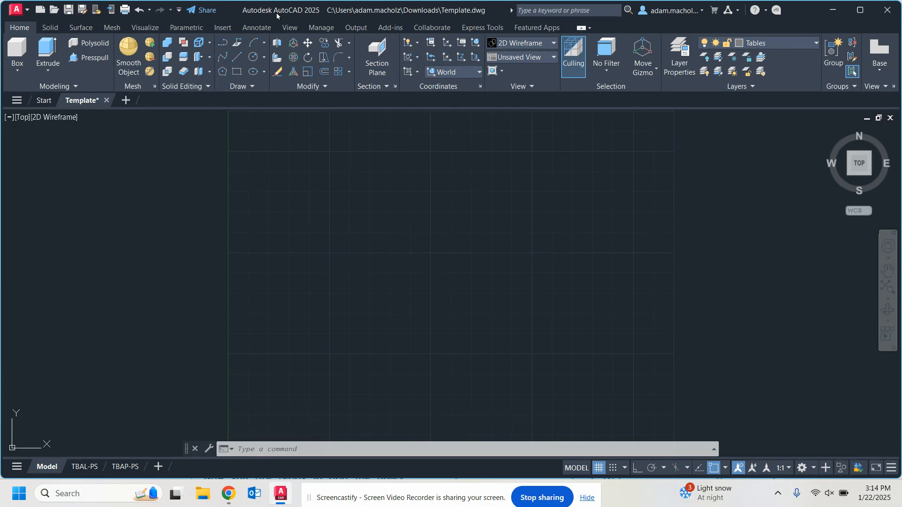
pyautogui.click(83, 8)
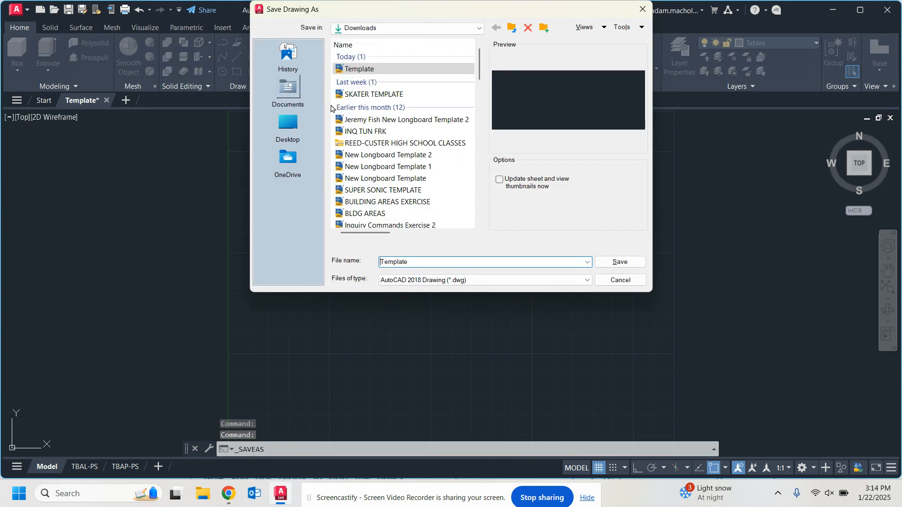
pyautogui.click(439, 263)
pyautogui.press('BackSpace')
pyautogui.press('BackSpace')
pyautogui.press('BackSpace')
pyautogui.press('BackSpace')
pyautogui.press('BackSpace')
pyautogui.press('BackSpace')
pyautogui.press('BackSpace')
pyautogui.press('BackSpace')
pyautogui.write('Yoke')
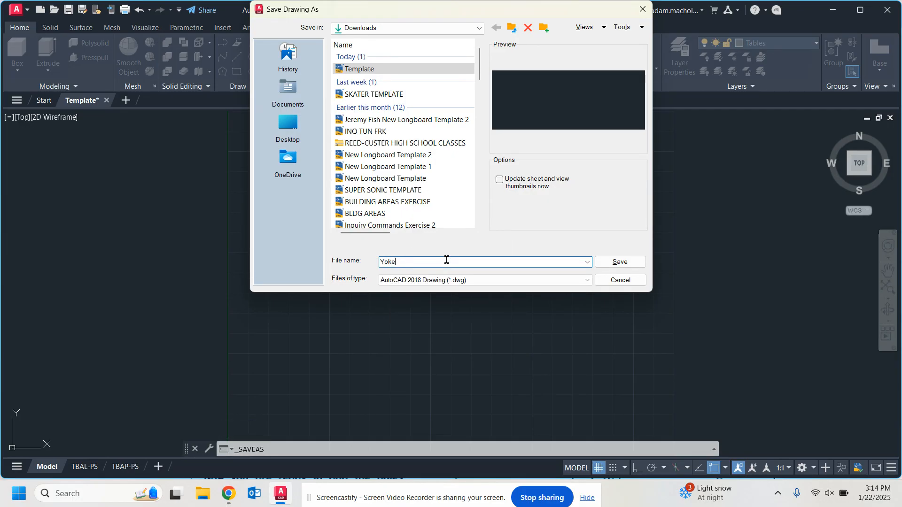
pyautogui.click(628, 262)
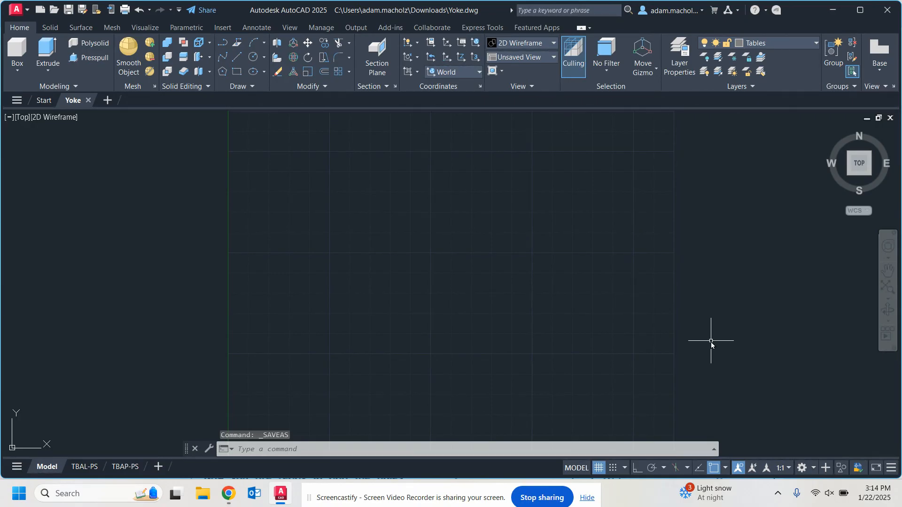
# Step: Select the 3D Modeling workspace
pyautogui.click(812, 469)
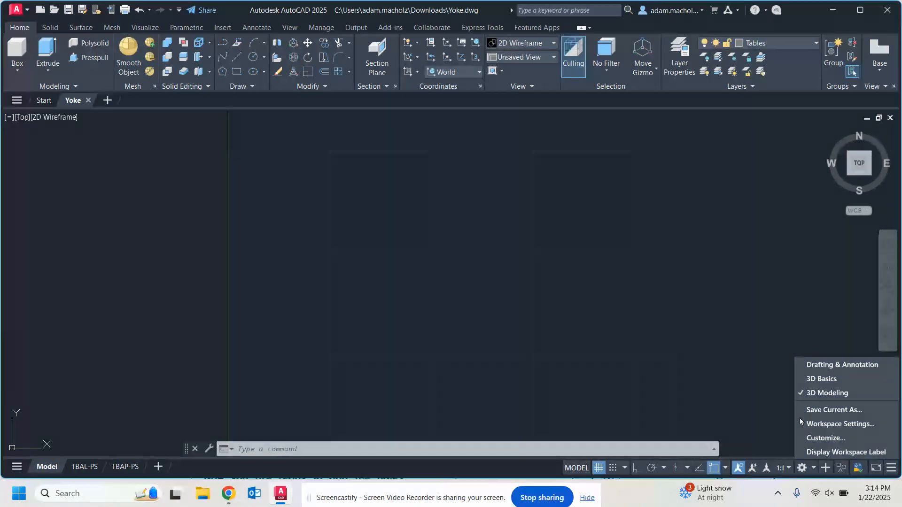
pyautogui.click(829, 394)
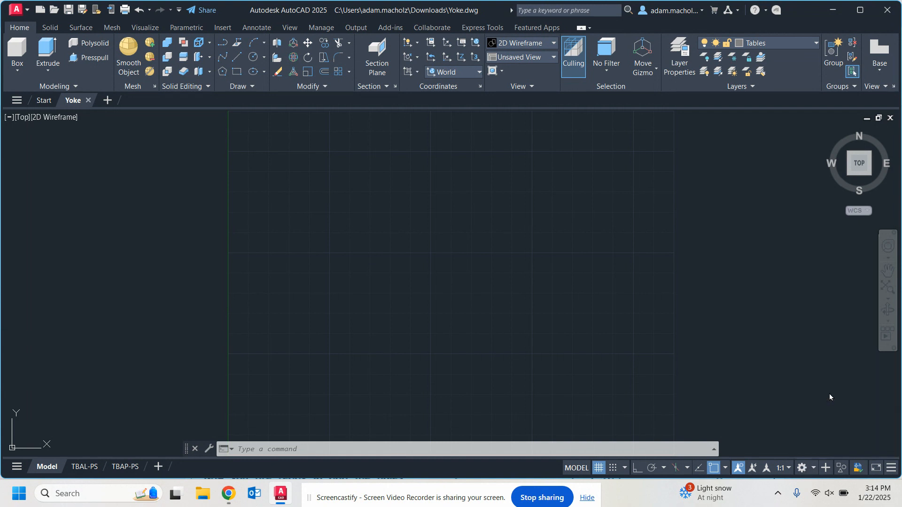
# Step: Set the viewport to the SW Isometric view with the X-ray visual style
pyautogui.click(22, 118)
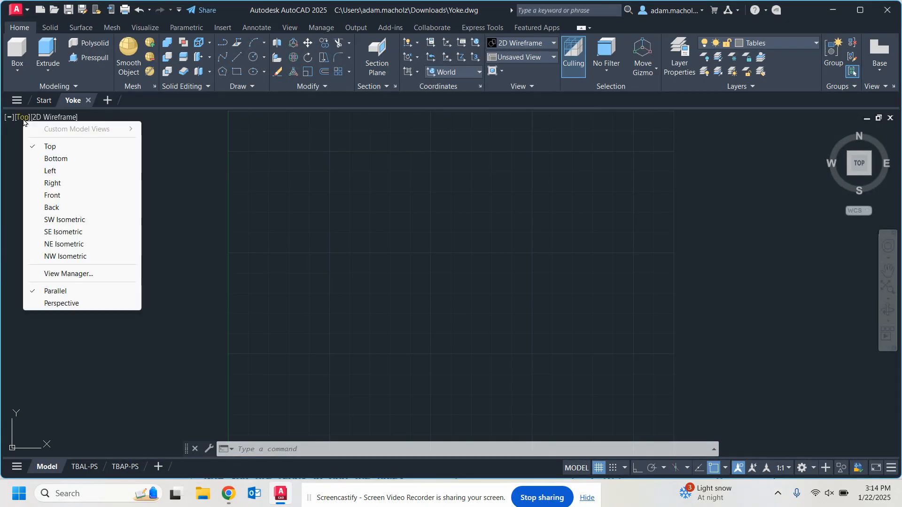
pyautogui.click(61, 220)
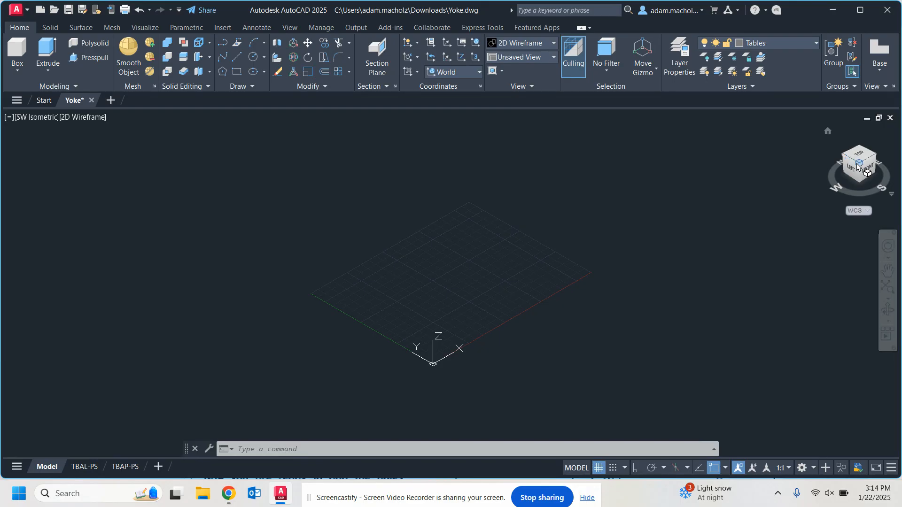
pyautogui.click(78, 118)
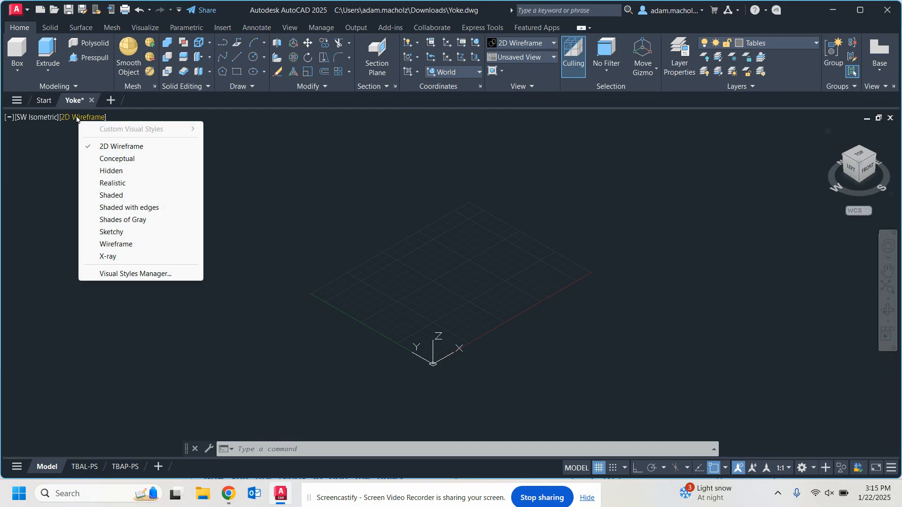
pyautogui.click(111, 256)
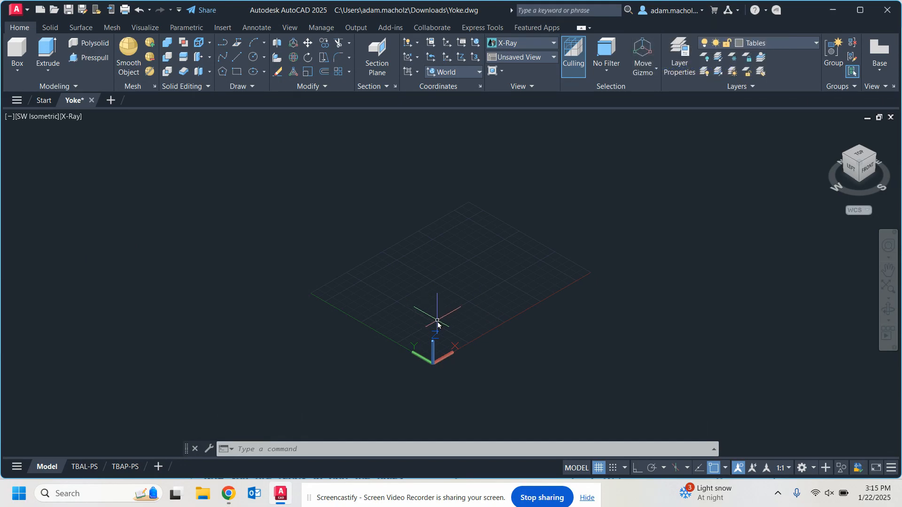
# Step: Draw a box from corner 3,2 with Ortho on, using the Length option: length 5, width .5 and height 3
pyautogui.click(18, 52)
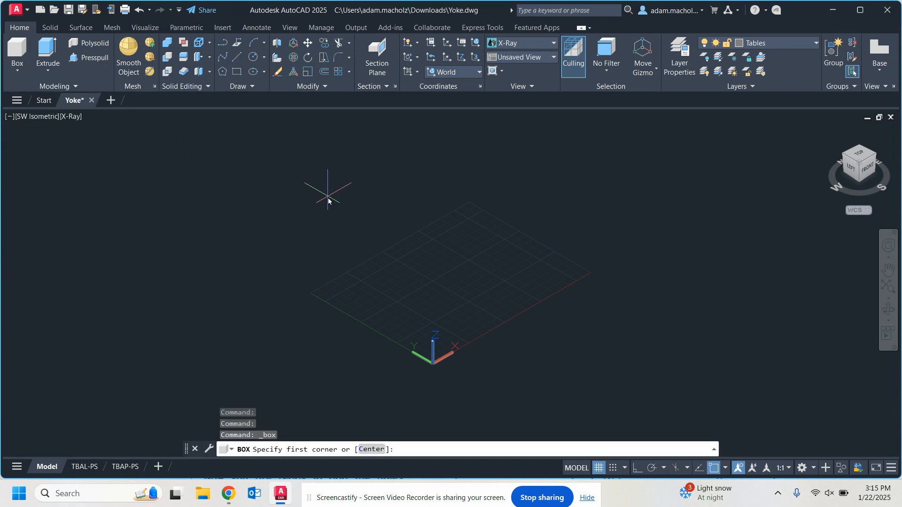
pyautogui.write('3,2')
pyautogui.press('Return')
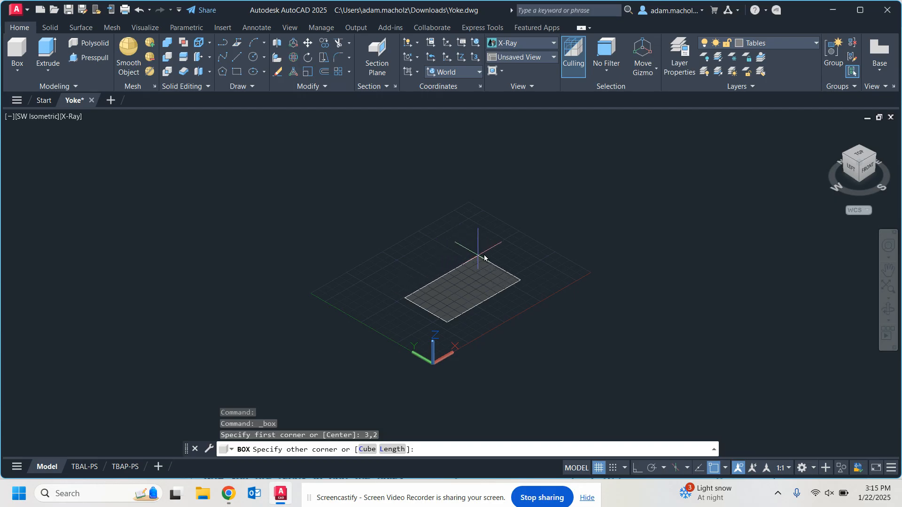
pyautogui.click(643, 470)
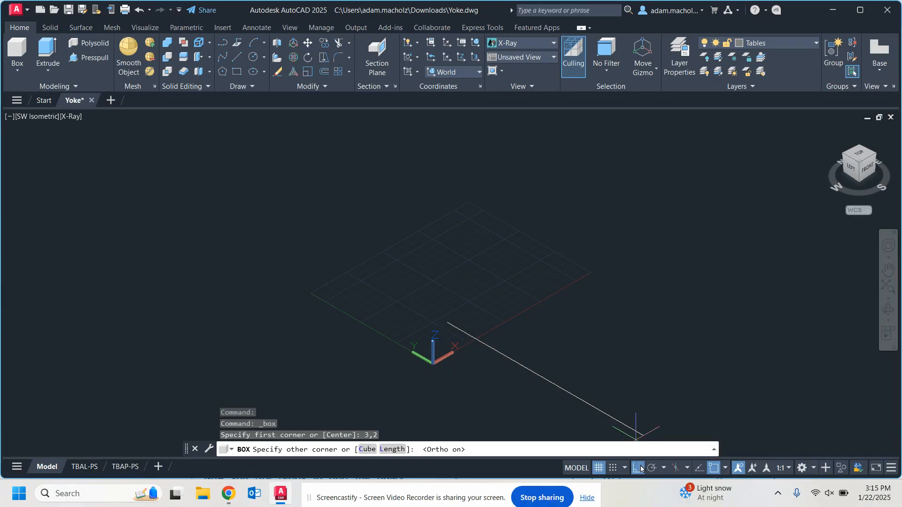
pyautogui.scroll(2, 461, 305)
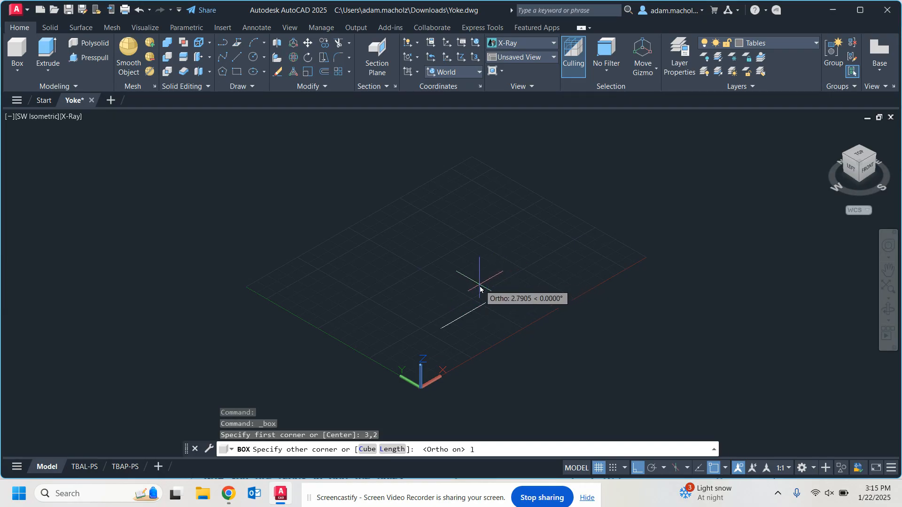
pyautogui.press('Return')
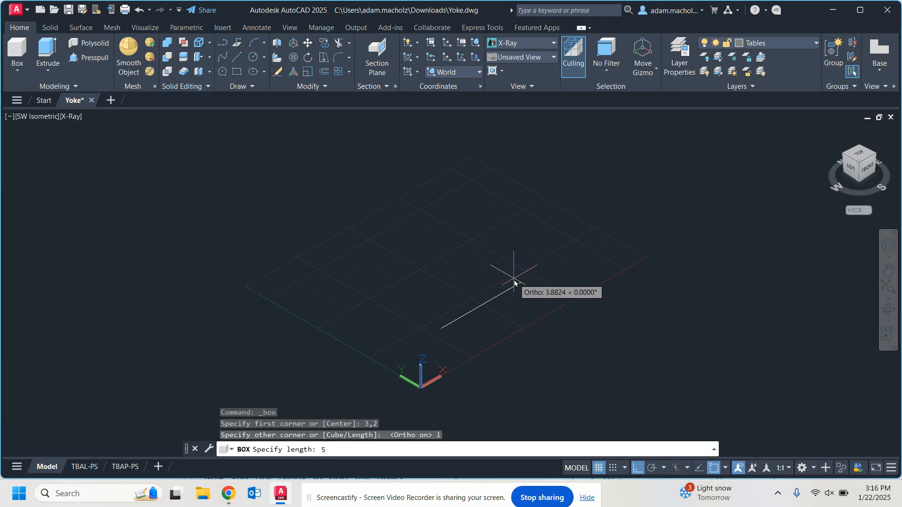
pyautogui.press('Return')
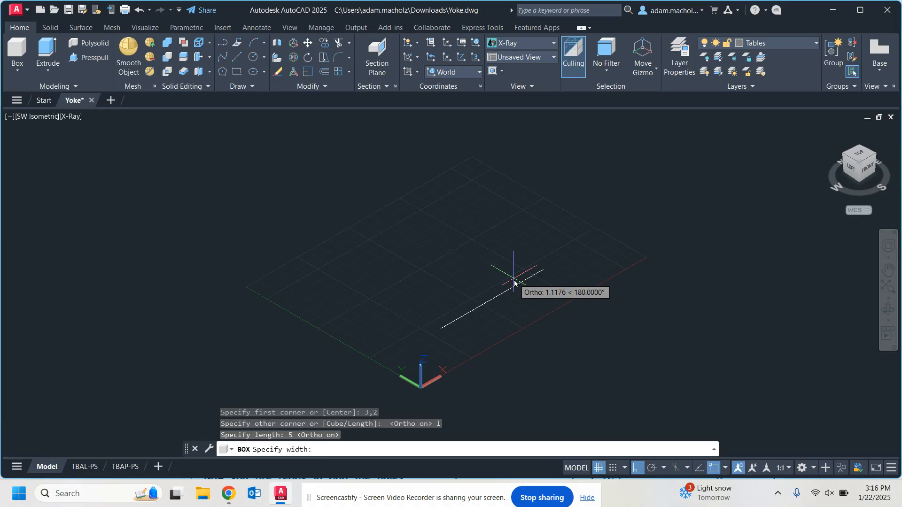
pyautogui.write('.5')
pyautogui.press('Return')
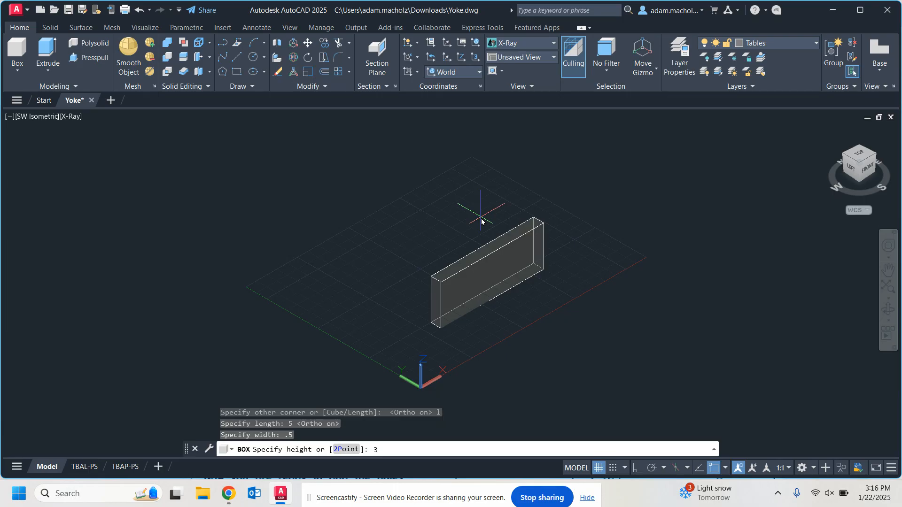
pyautogui.press('Return')
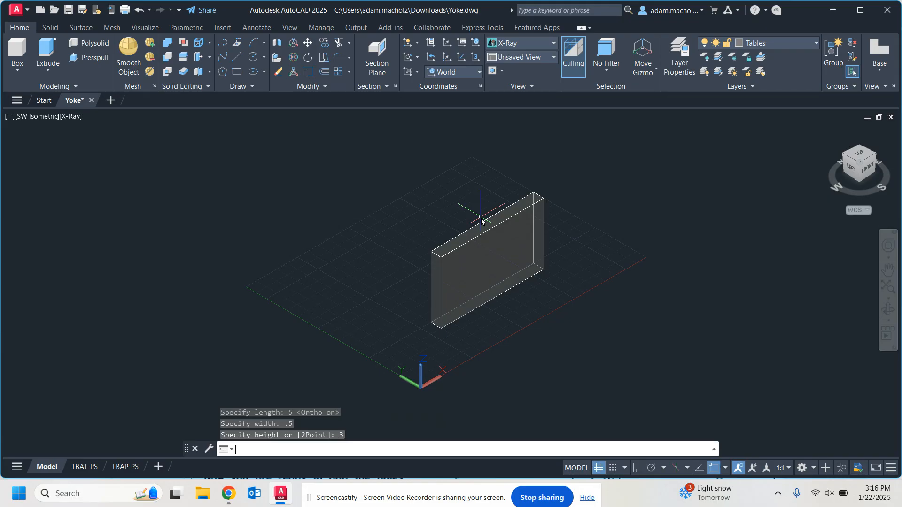
# Step: Switch to Chrome to check the Group Solid Tutorial PDF for the layout of the remaining boxes, and return to the AutoCAD drawing
pyautogui.moveTo(229, 496)
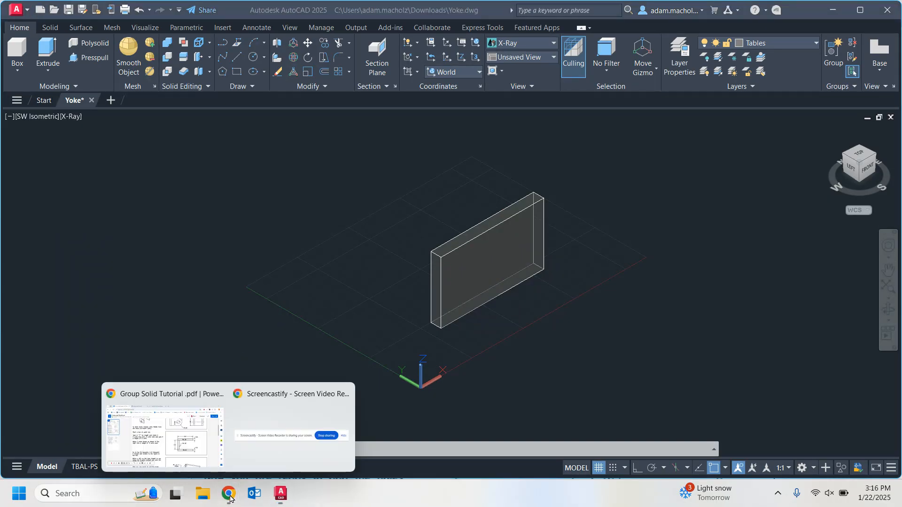
pyautogui.click(180, 435)
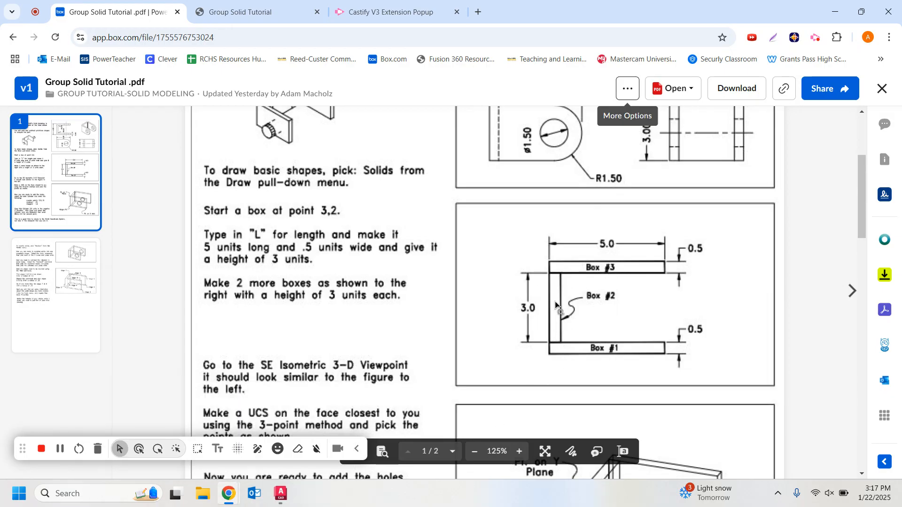
pyautogui.moveTo(282, 491)
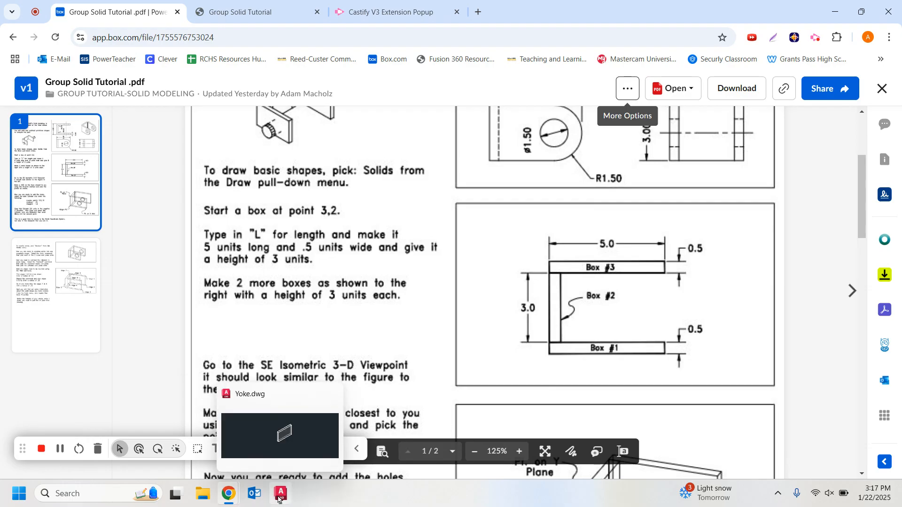
pyautogui.click(278, 451)
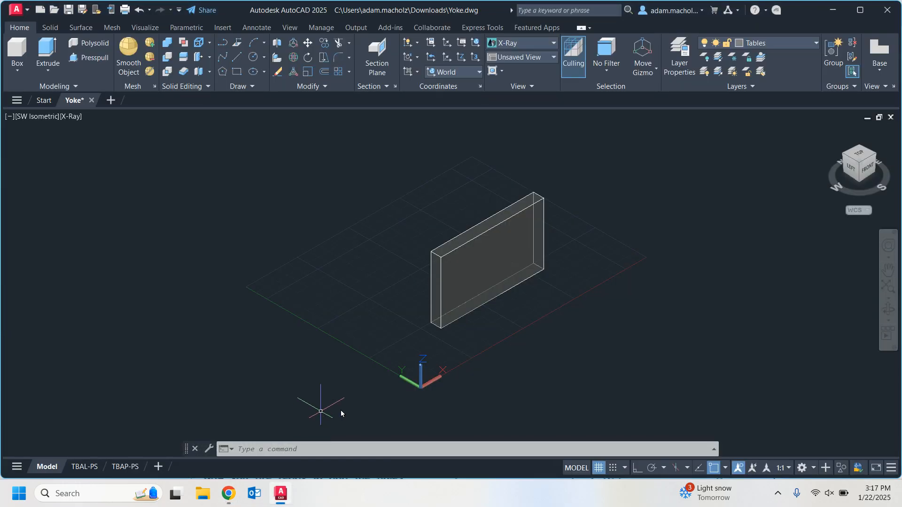
# Step: Draw a second box from the first box's bottom back corner at its origin-side end: length 3 along Y, width 0.5, height 3
pyautogui.click(15, 53)
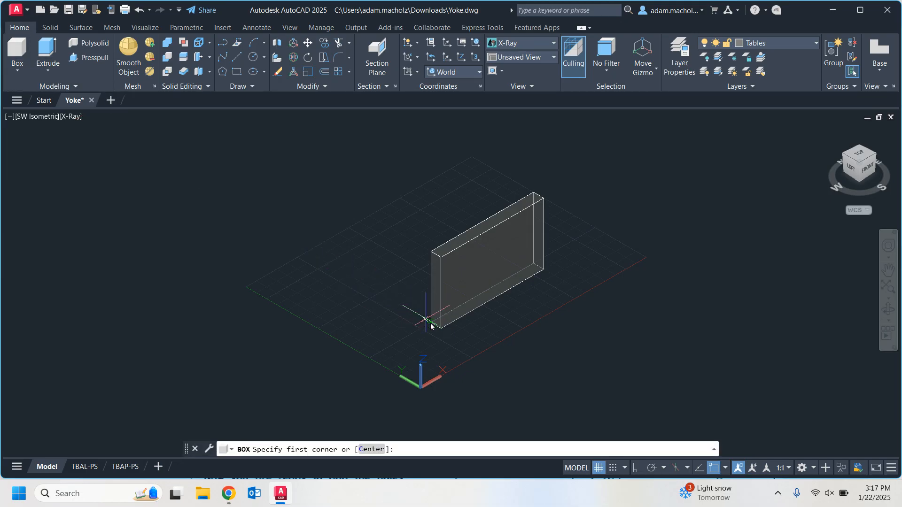
pyautogui.scroll(2, 431, 325)
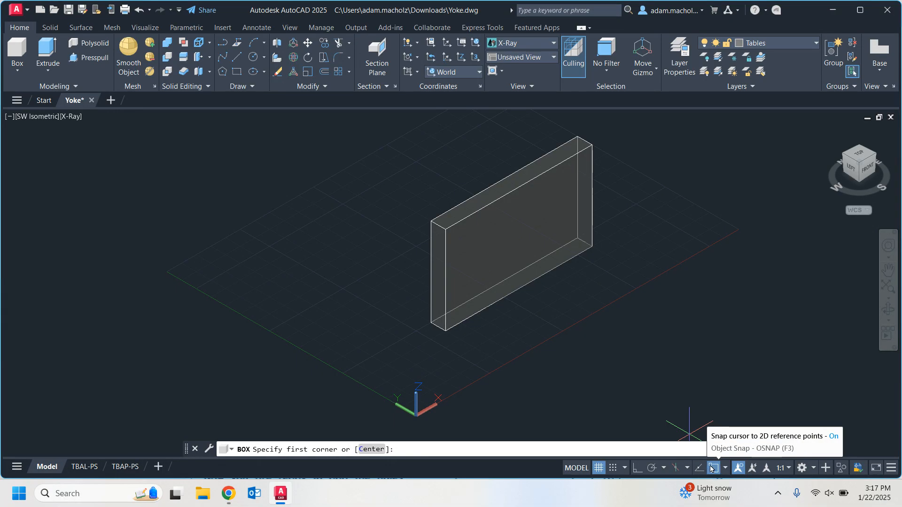
pyautogui.click(433, 328)
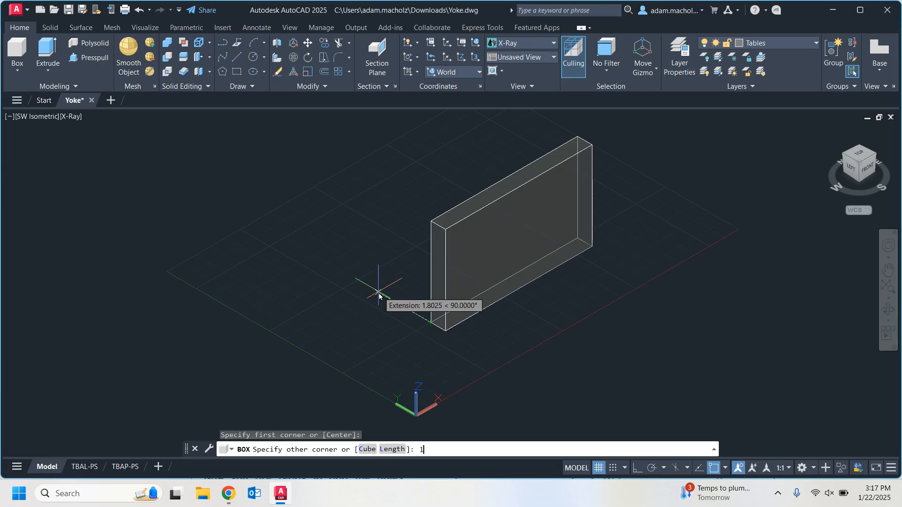
pyautogui.write('l')
pyautogui.press('Return')
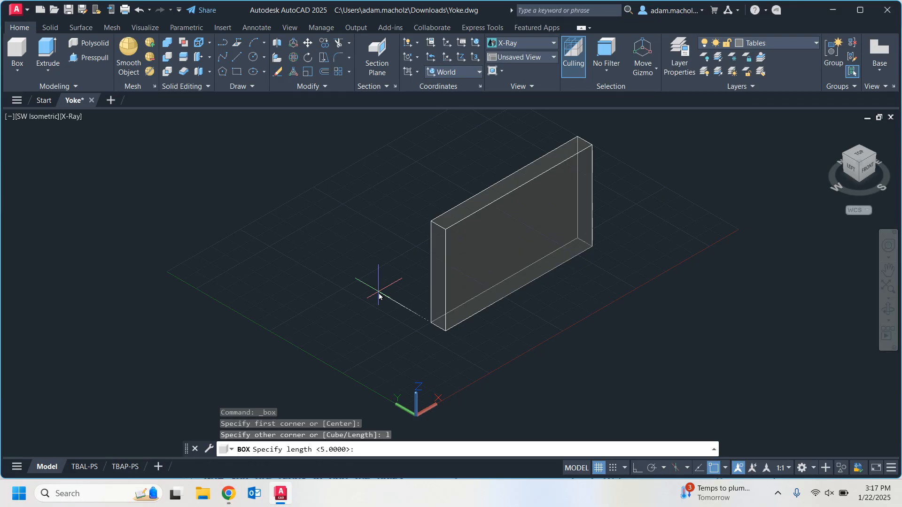
pyautogui.press('Return')
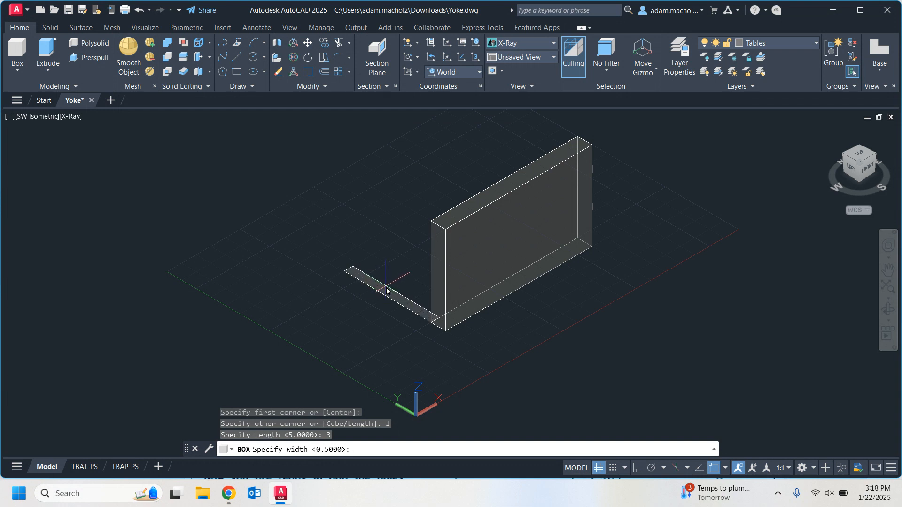
pyautogui.press('Return')
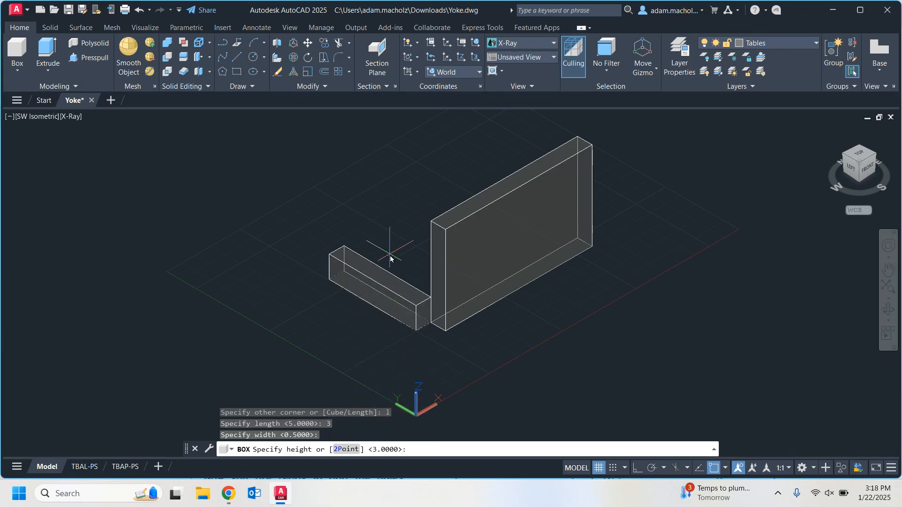
pyautogui.press('Return')
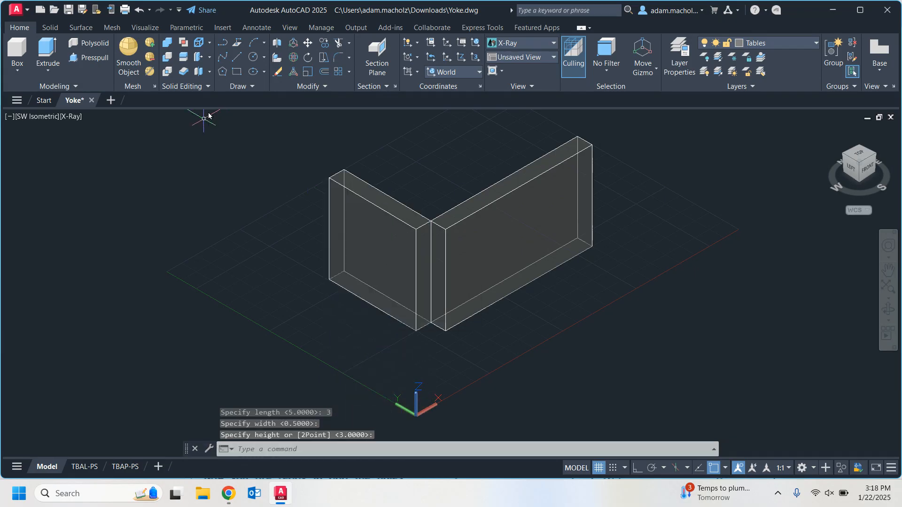
# Step: Move the second box from its outer bottom corner to the first box's back bottom corner, making their ends flush
pyautogui.click(306, 44)
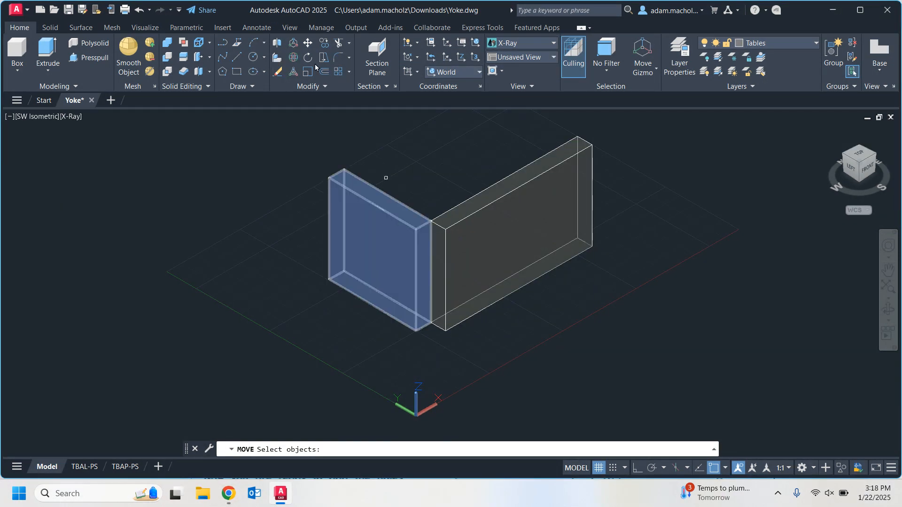
pyautogui.click(306, 43)
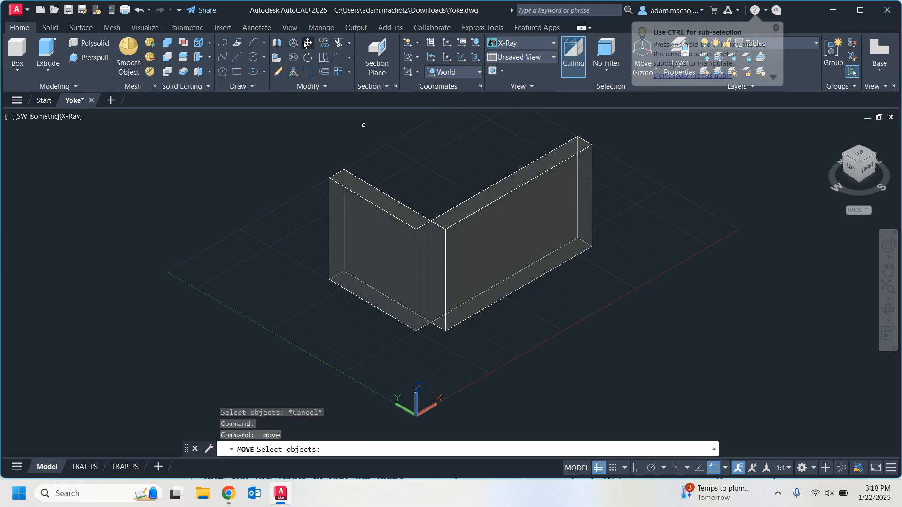
pyautogui.click(399, 284)
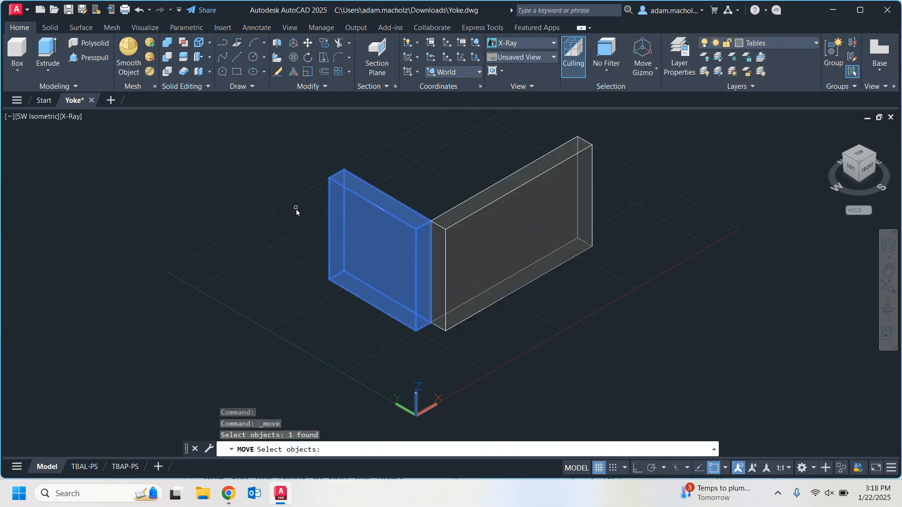
pyautogui.press('Return')
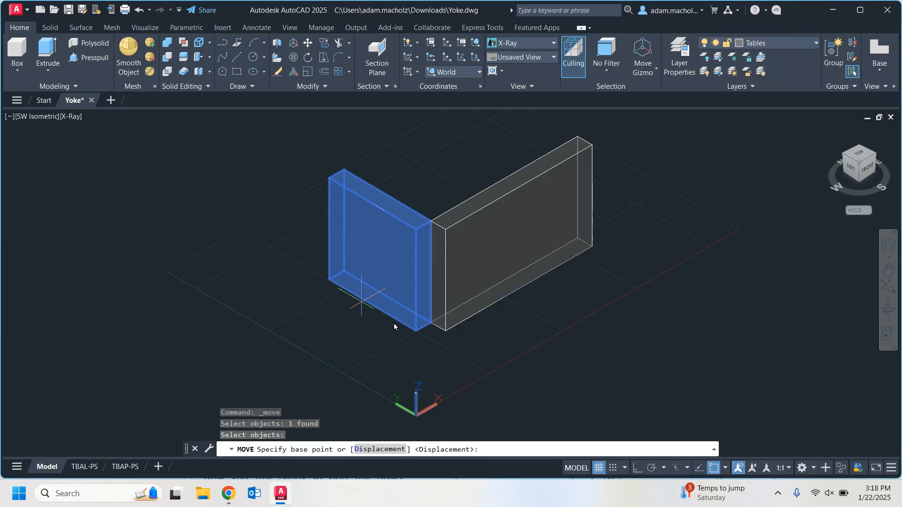
pyautogui.click(417, 335)
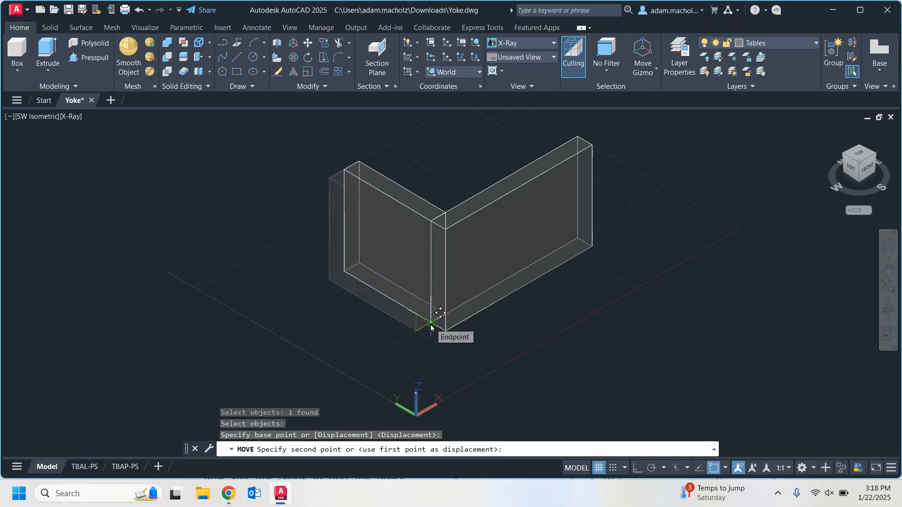
pyautogui.click(430, 323)
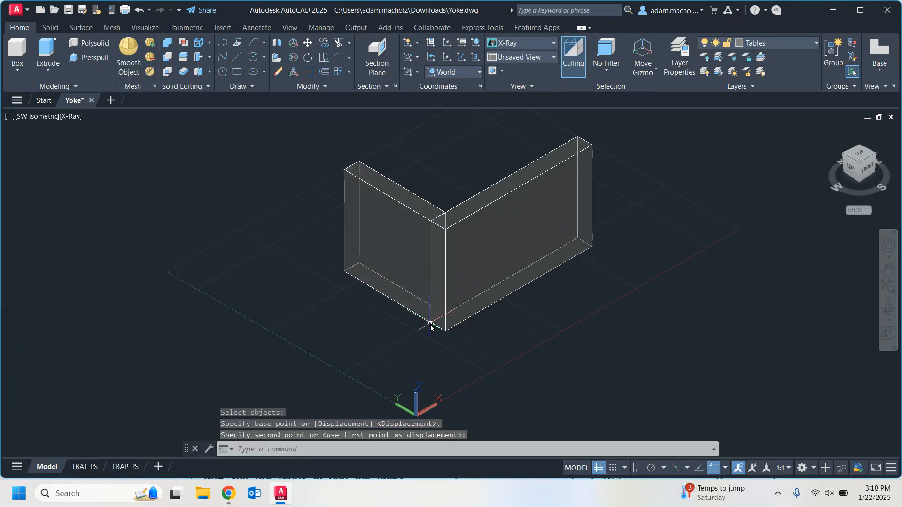
# Step: Draw a third box from the second box's free outer bottom corner with the Length option: length 5 along X, width 0.5, height 3
pyautogui.click(856, 163)
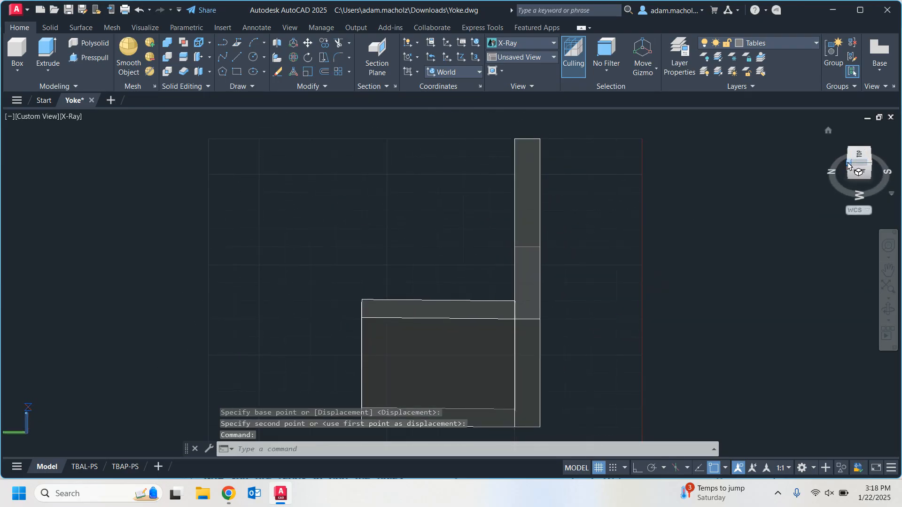
pyautogui.click(853, 164)
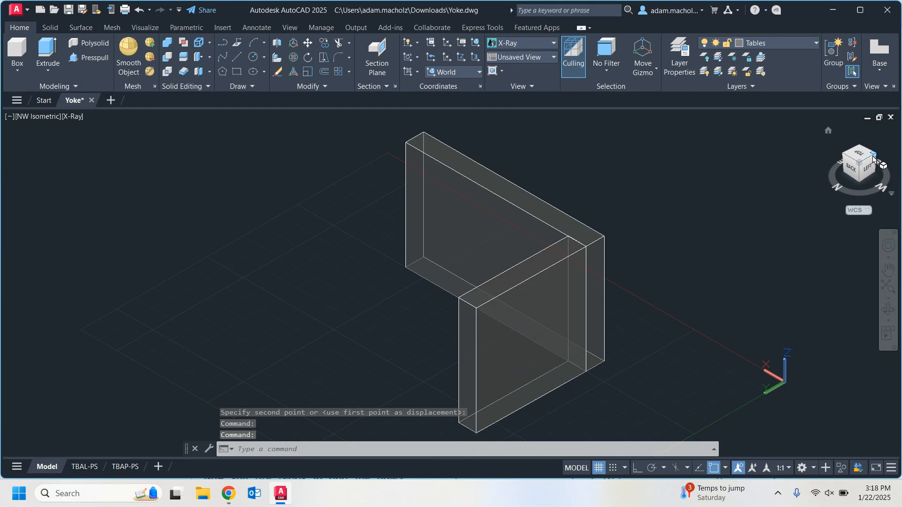
pyautogui.click(874, 158)
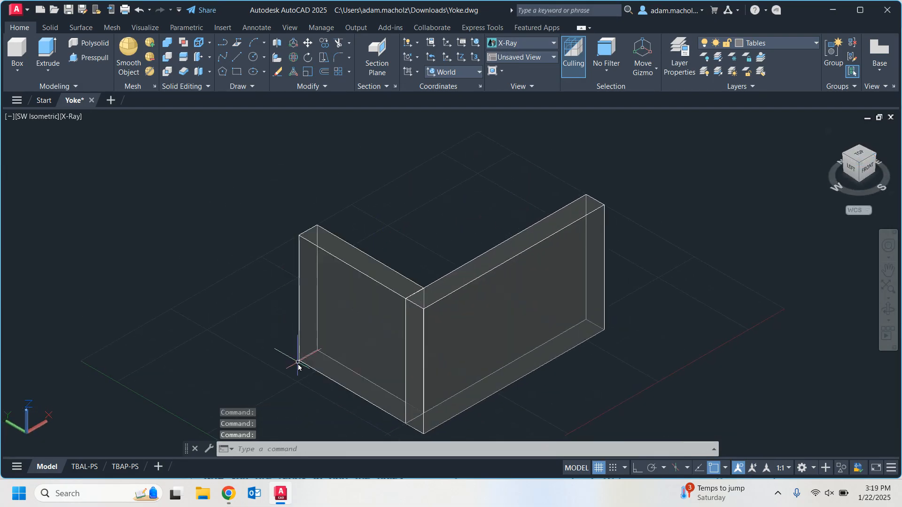
pyautogui.click(12, 47)
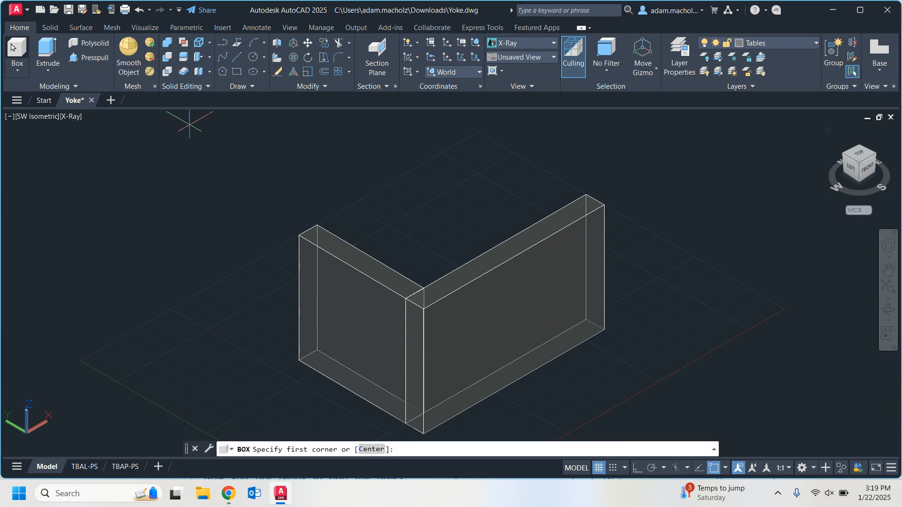
pyautogui.click(298, 361)
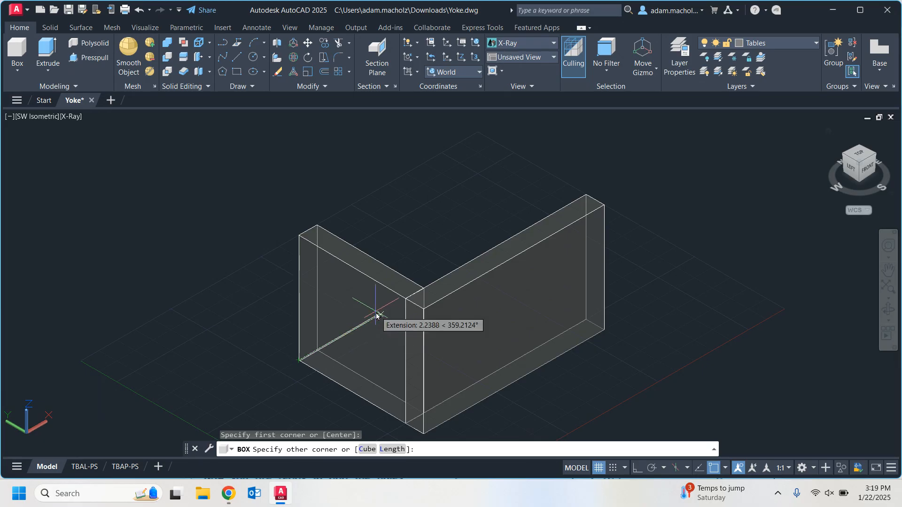
pyautogui.press('Return')
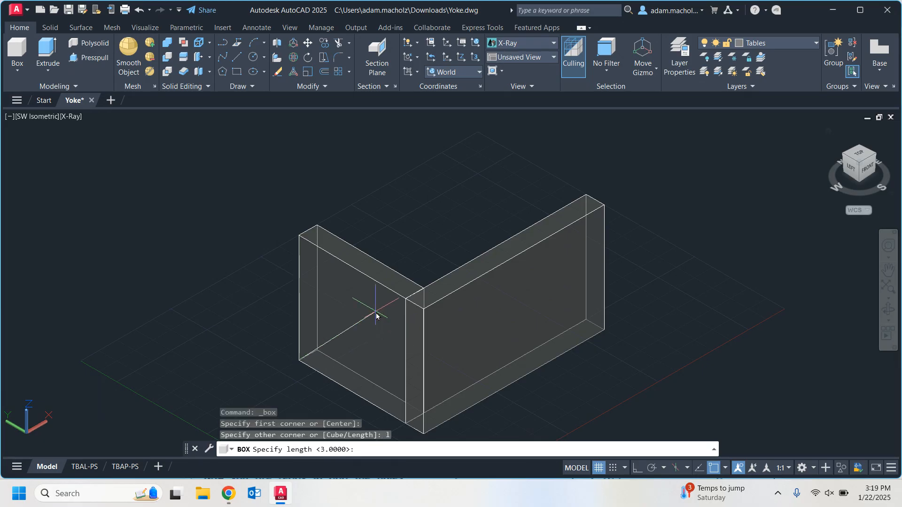
pyautogui.press('Return')
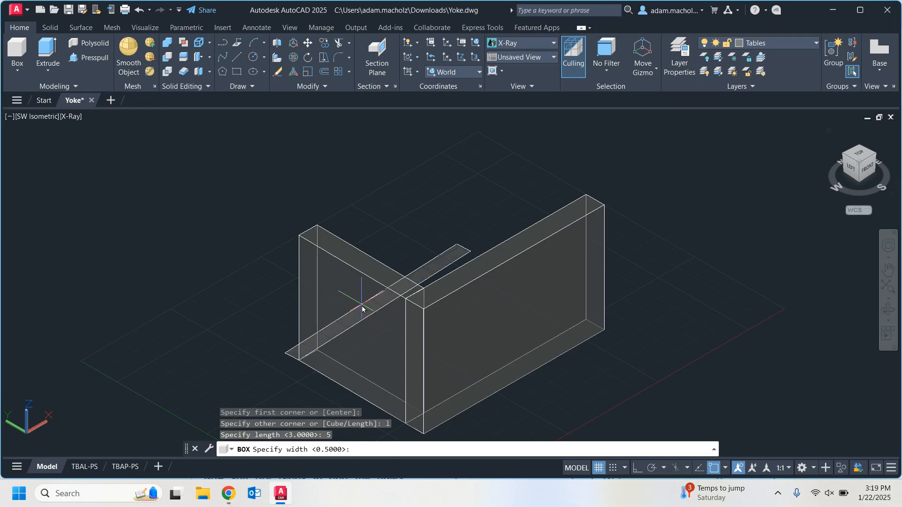
pyautogui.click(362, 309)
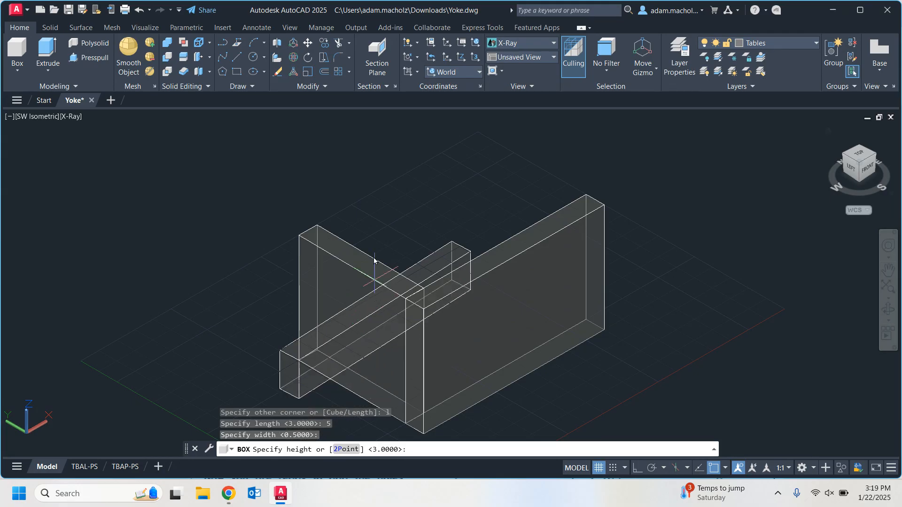
pyautogui.click(367, 166)
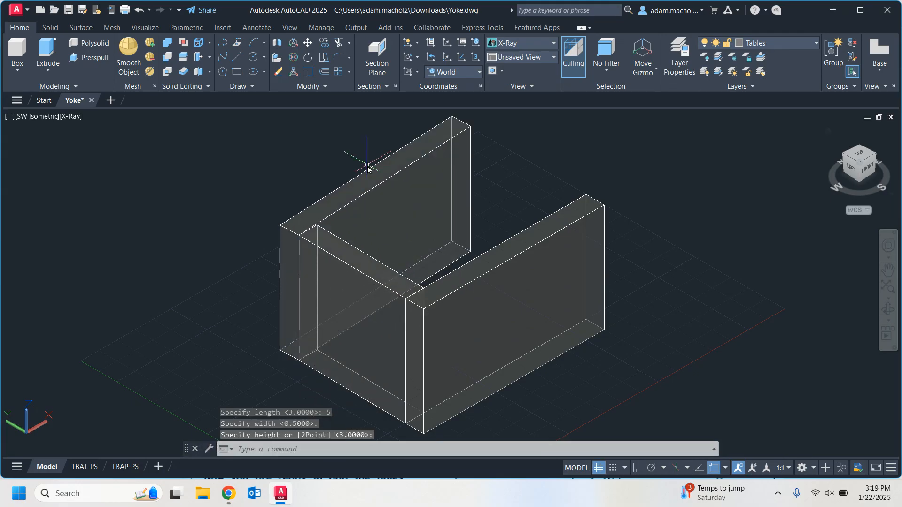
# Step: Delete the third box just drawn at the free end of the second box
pyautogui.scroll(3, 282, 161)
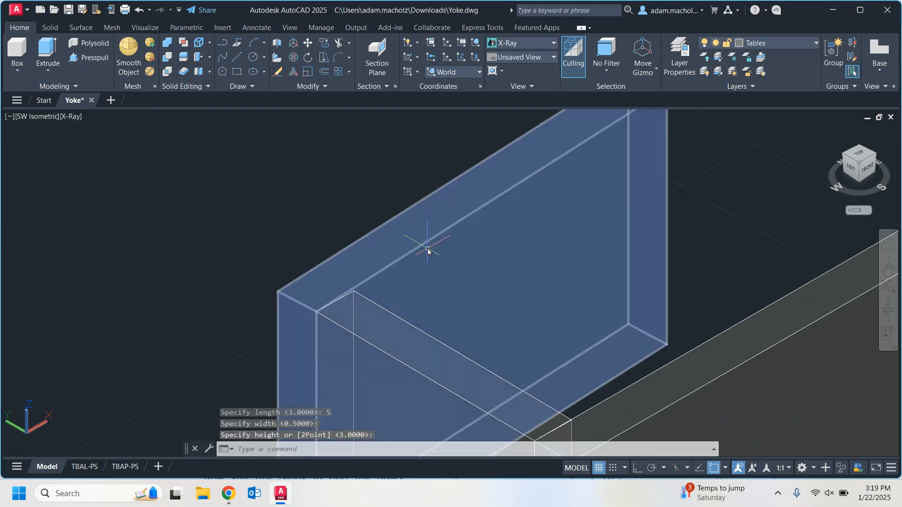
pyautogui.click(464, 213)
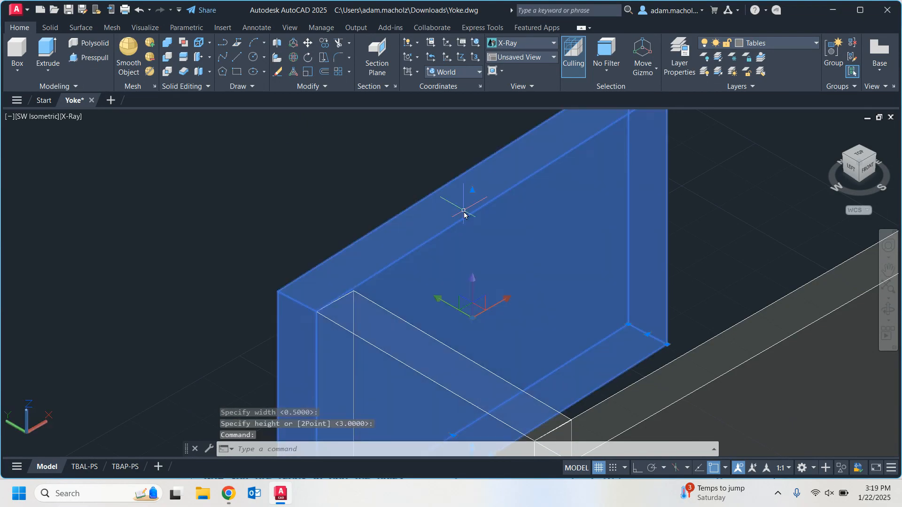
pyautogui.press('Delete')
pyautogui.scroll(-5, 465, 203)
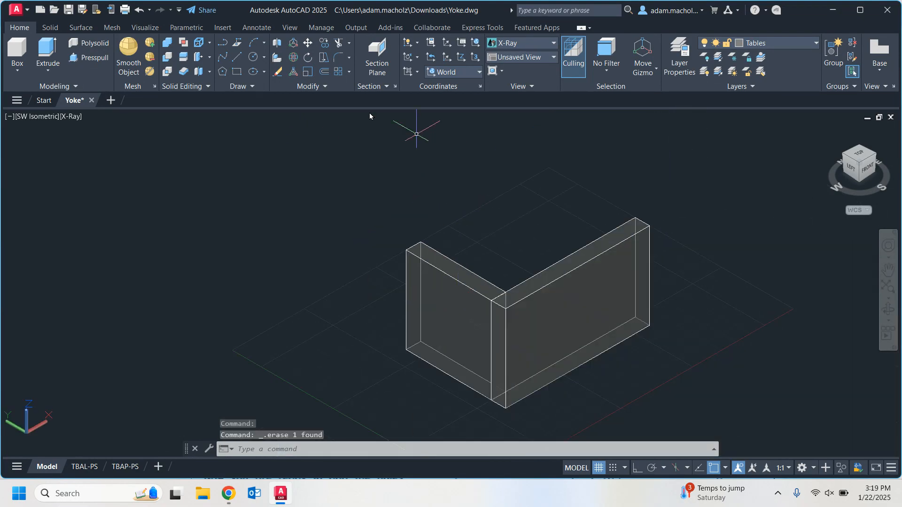
# Step: With Ortho on, draw the third box from the second box's free outer bottom corner: length 5 along X, width 0.5, height 3
pyautogui.click(17, 52)
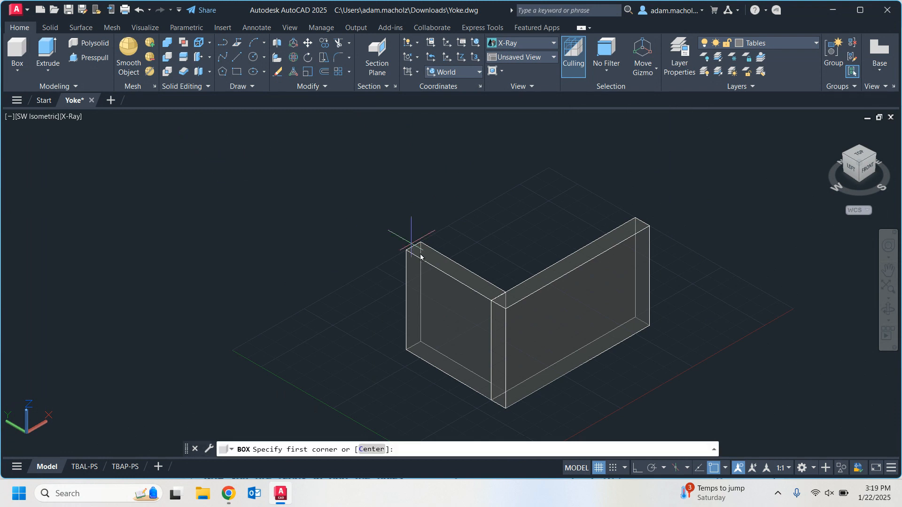
pyautogui.click(637, 468)
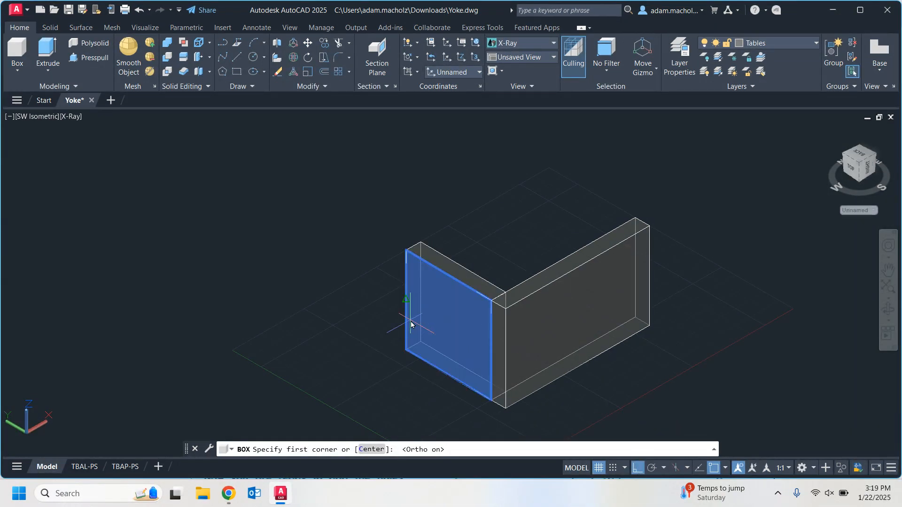
pyautogui.click(407, 352)
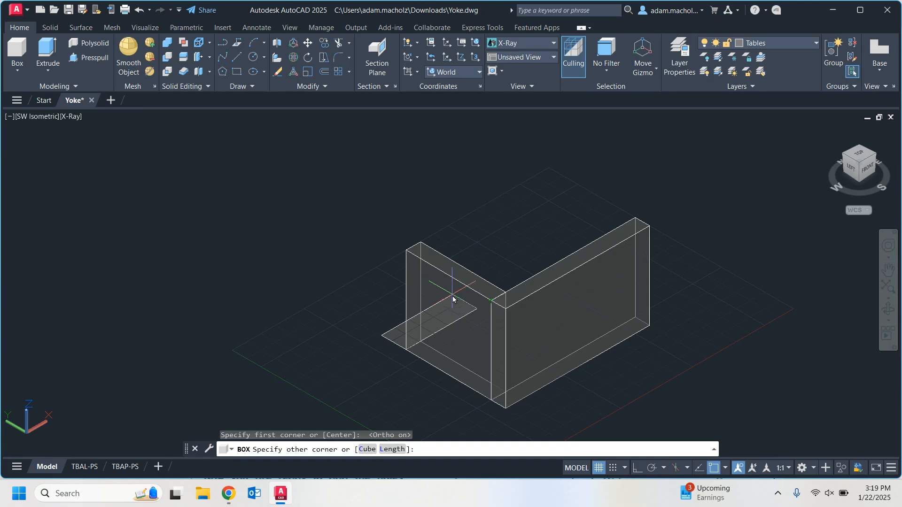
pyautogui.write('l')
pyautogui.press('Return')
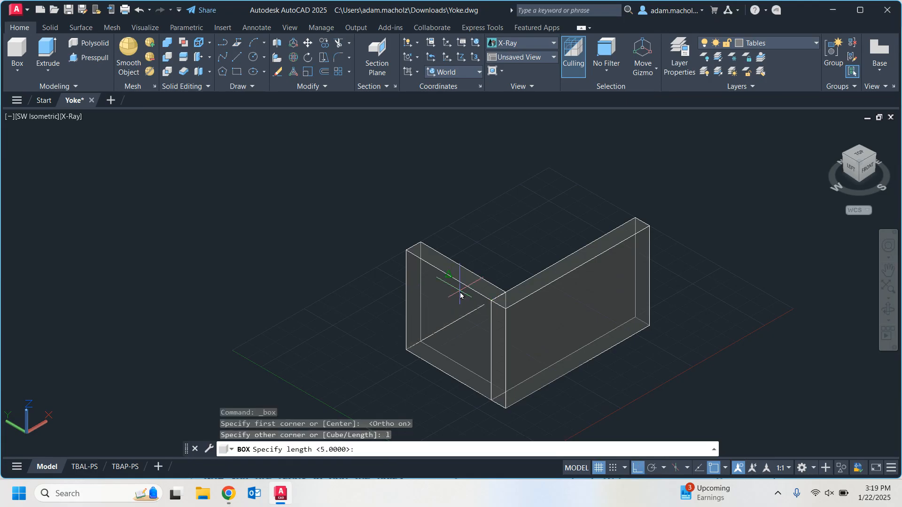
pyautogui.click(459, 295)
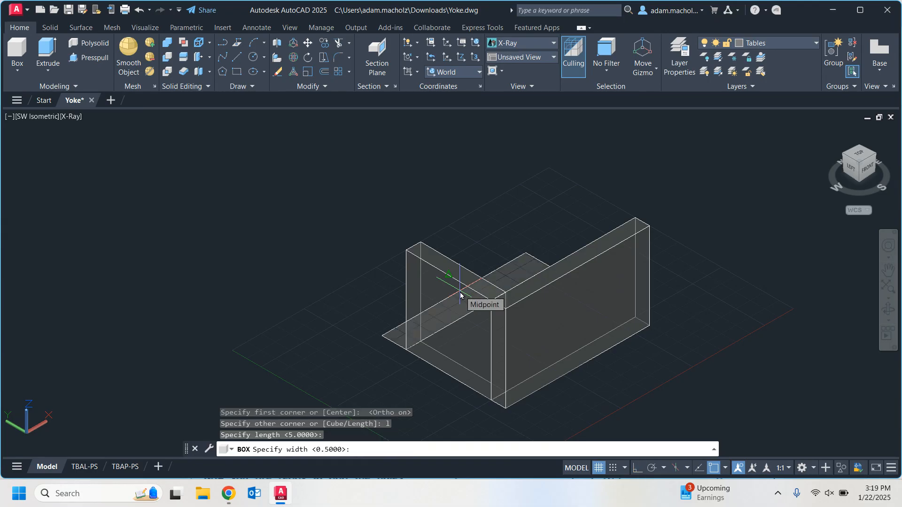
pyautogui.press('Return')
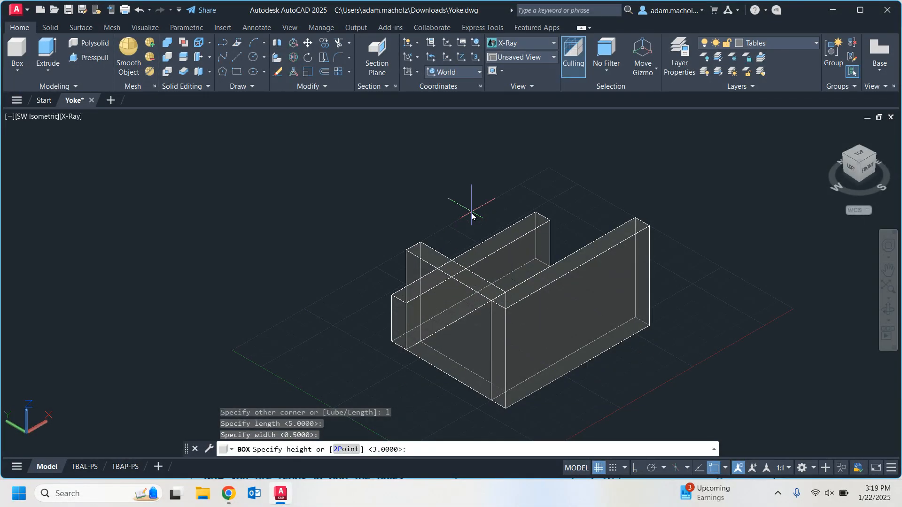
pyautogui.press('Return')
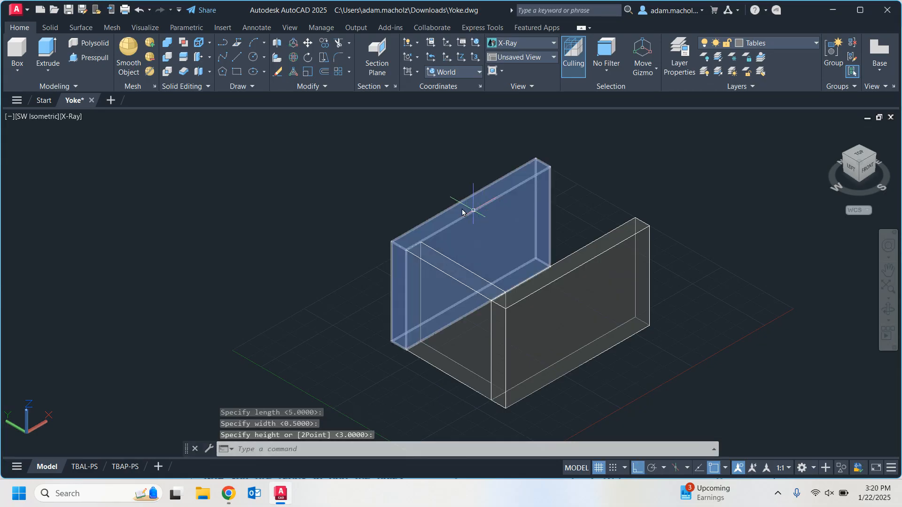
# Step: Switch to Chrome to read the Group Solid Tutorial PDF's viewpoint, UCS and cylinder instructions, and return to the AutoCAD drawing
pyautogui.scroll(3, 437, 211)
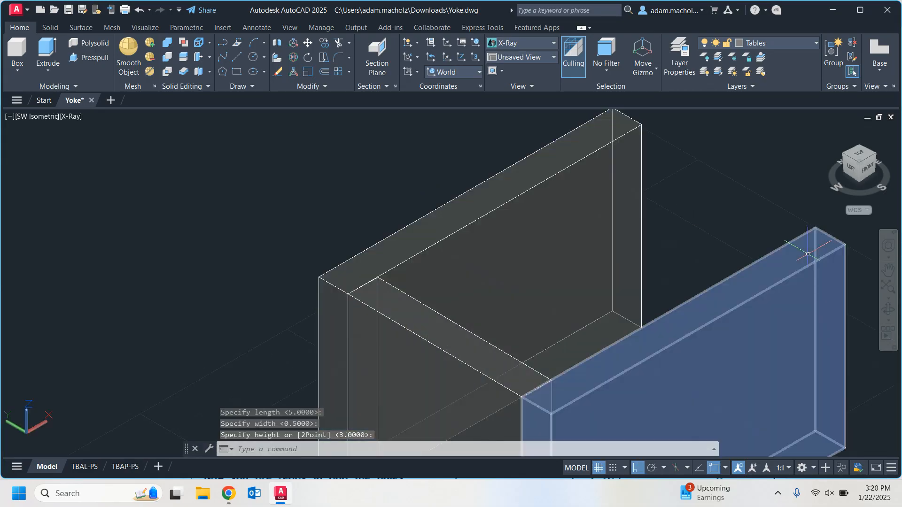
pyautogui.scroll(-2, 796, 138)
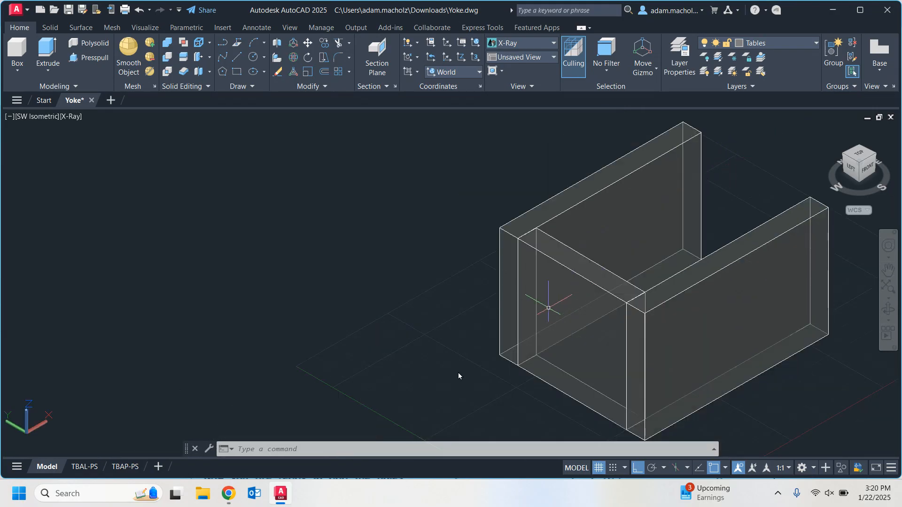
pyautogui.moveTo(236, 498)
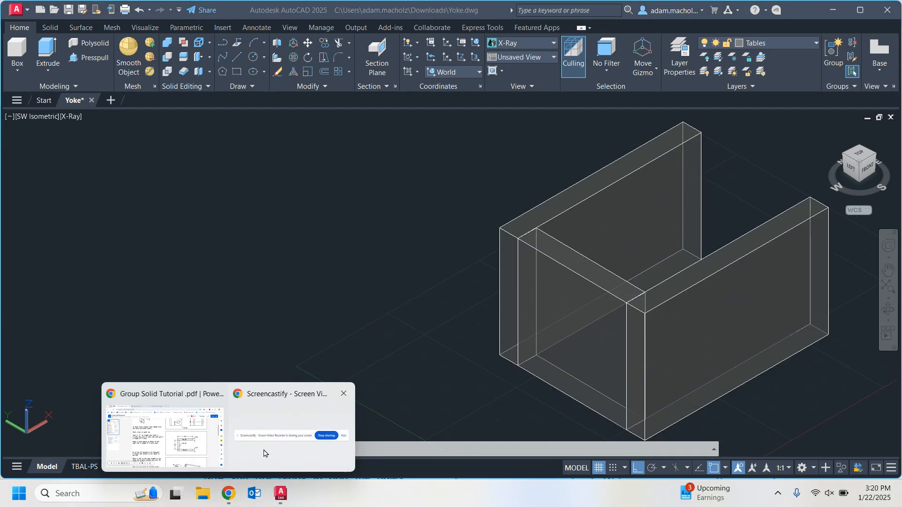
pyautogui.click(198, 410)
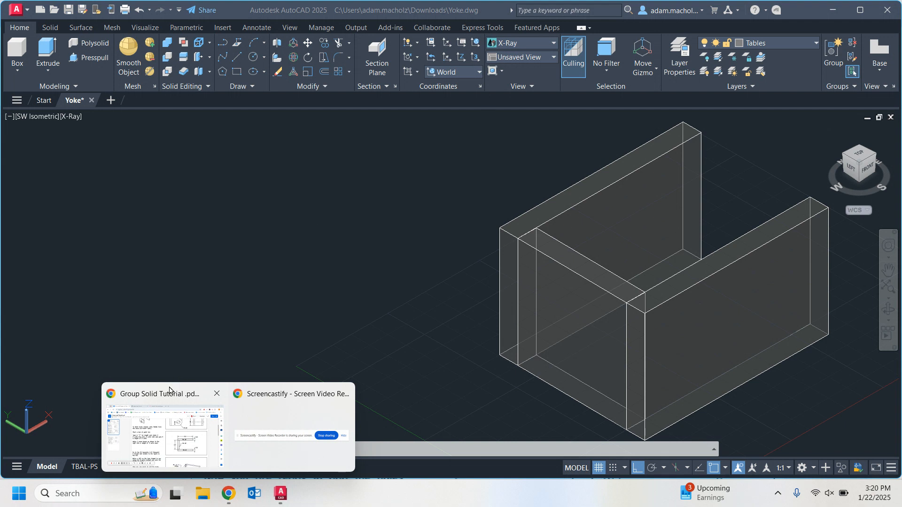
pyautogui.click(172, 386)
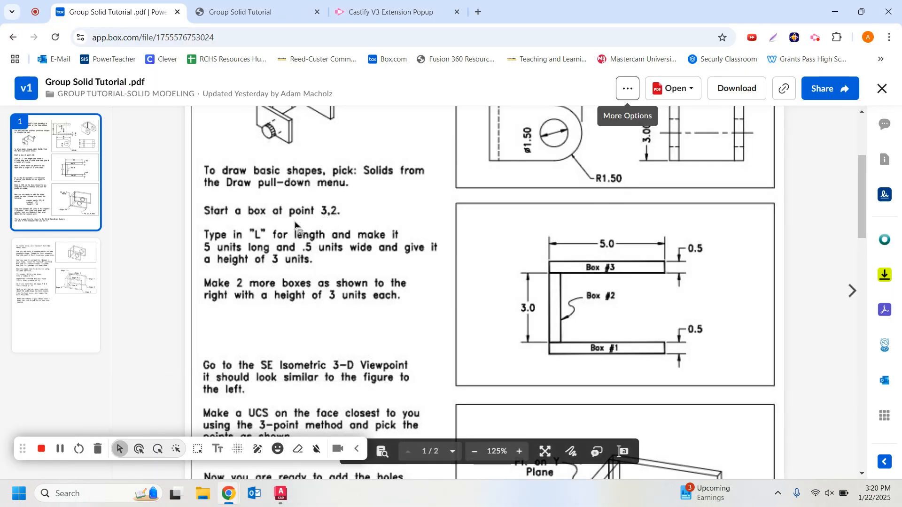
pyautogui.scroll(-3, 282, 239)
pyautogui.scroll(-1, 280, 247)
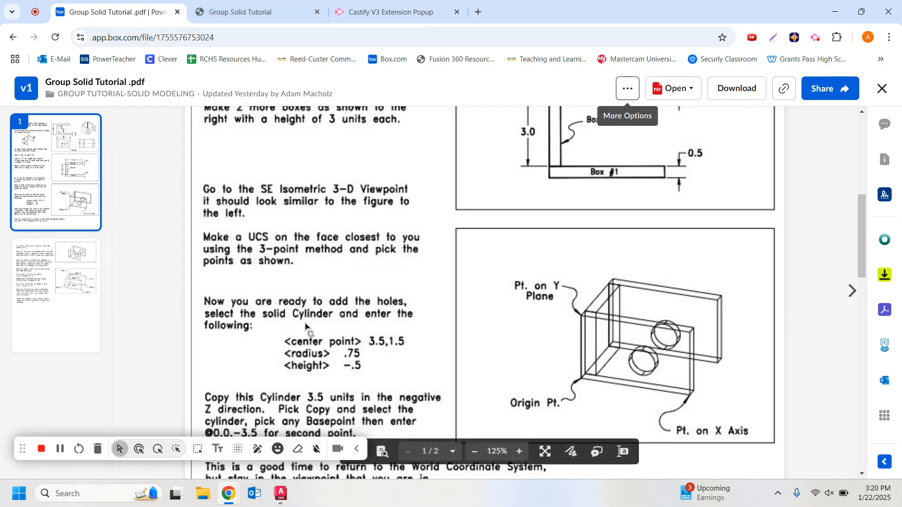
pyautogui.click(280, 492)
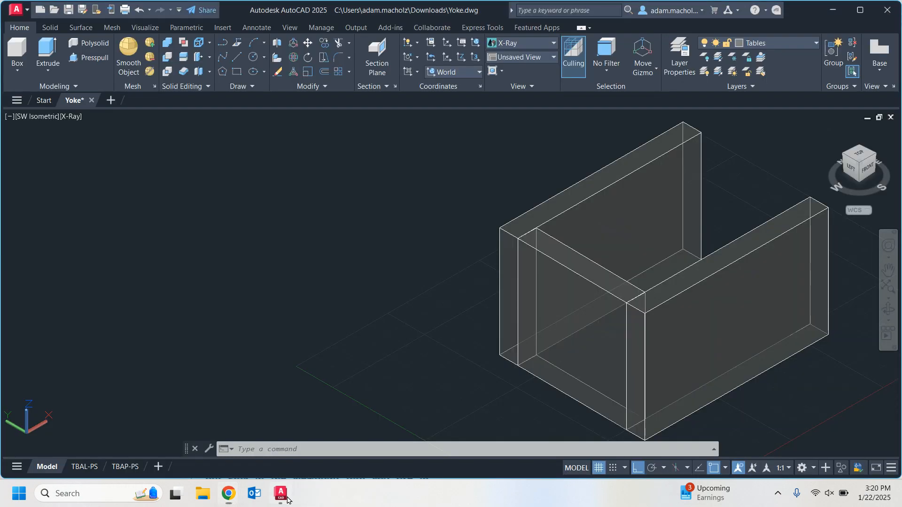
# Step: Set the viewport to the SE Isometric view of the three boxes
pyautogui.click(873, 157)
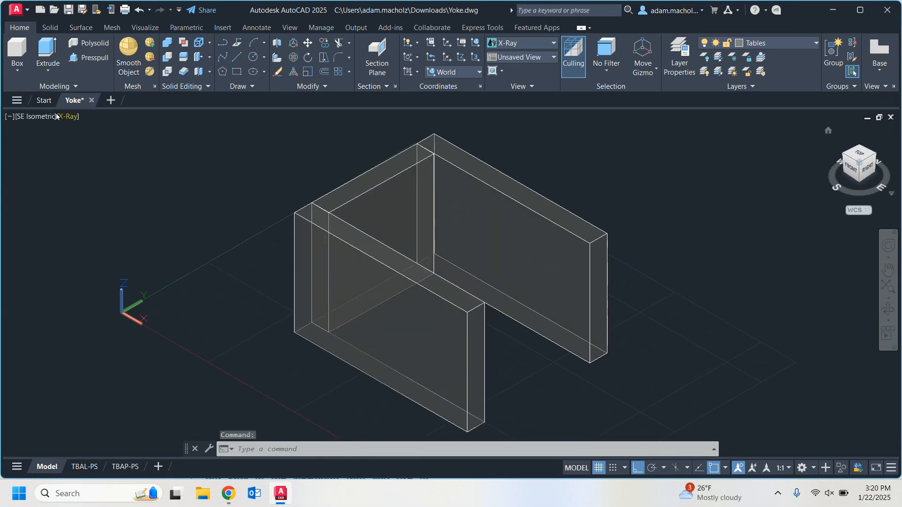
pyautogui.click(36, 117)
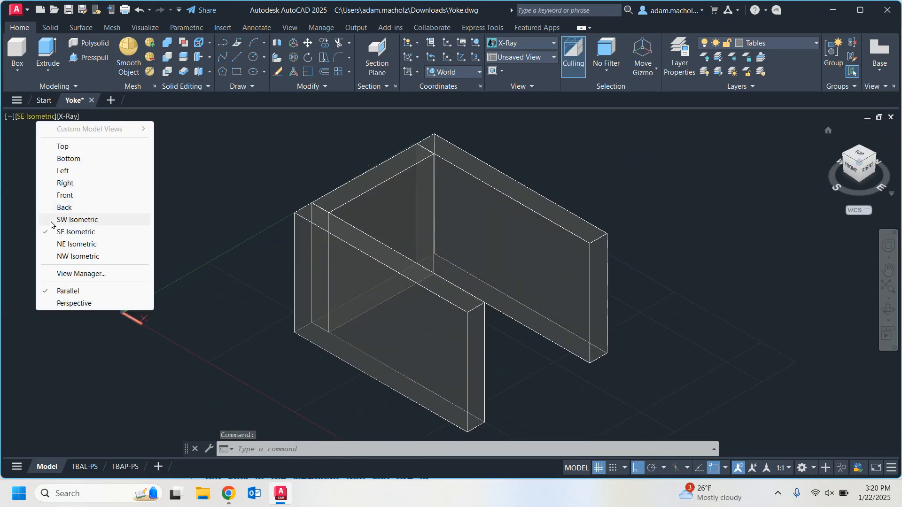
pyautogui.click(67, 233)
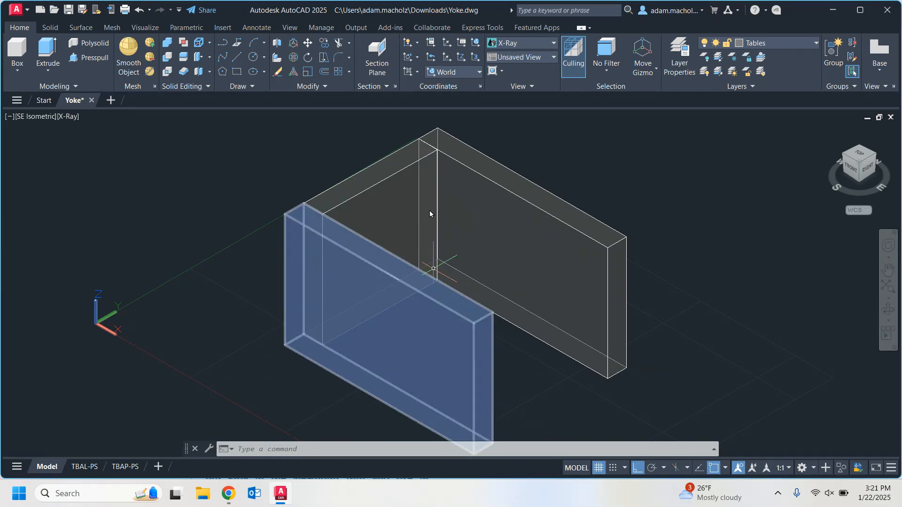
# Step: Define a 3-point UCS on the nearest plate's outer face: origin at its lower back corner, X along the bottom edge, Y up the vertical edge
pyautogui.click(475, 57)
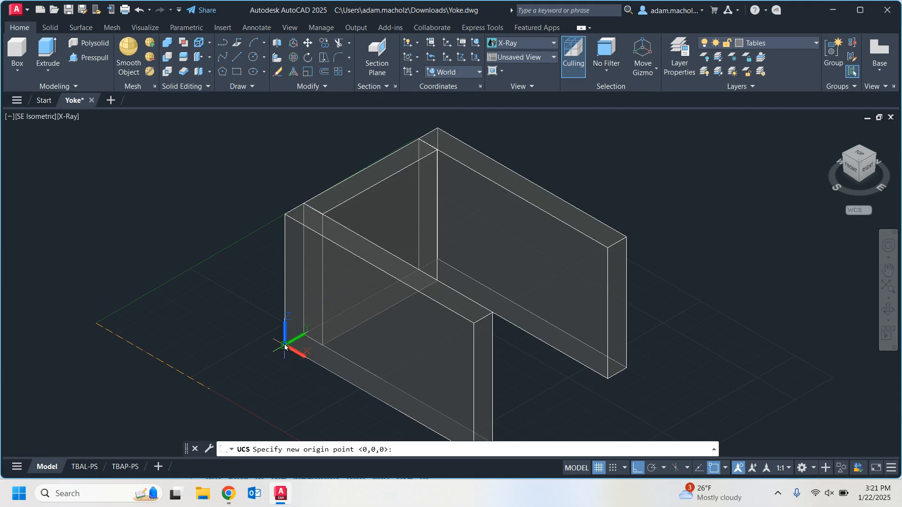
pyautogui.click(284, 346)
pyautogui.moveTo(309, 353); pyautogui.dragTo(291, 297, button='middle')
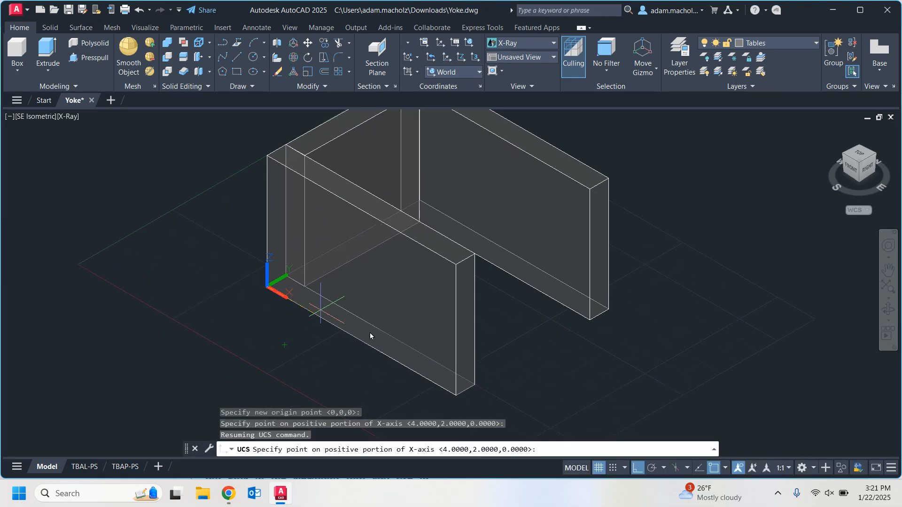
pyautogui.click(458, 400)
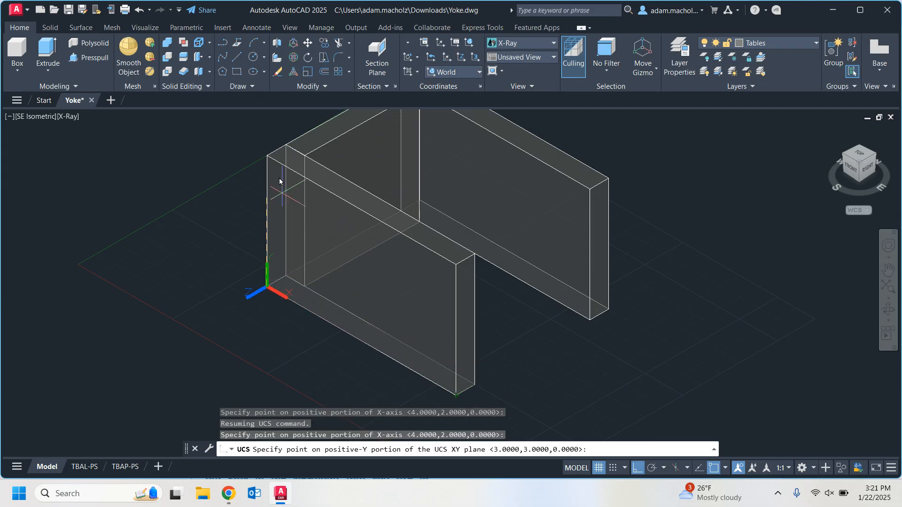
pyautogui.click(267, 156)
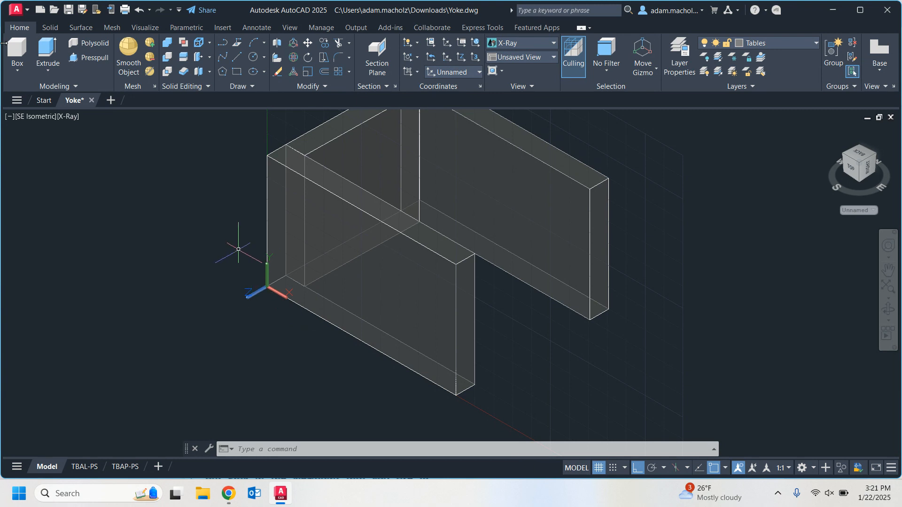
pyautogui.click(18, 69)
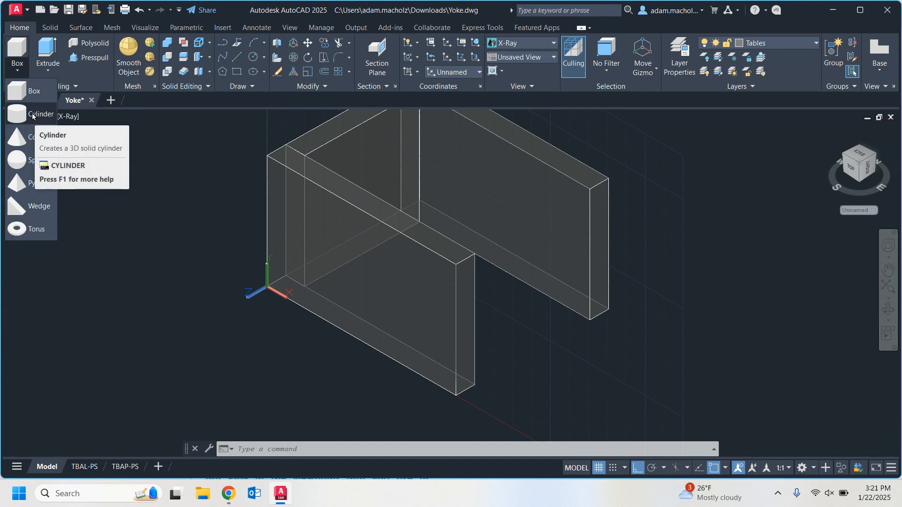
pyautogui.press('Escape')
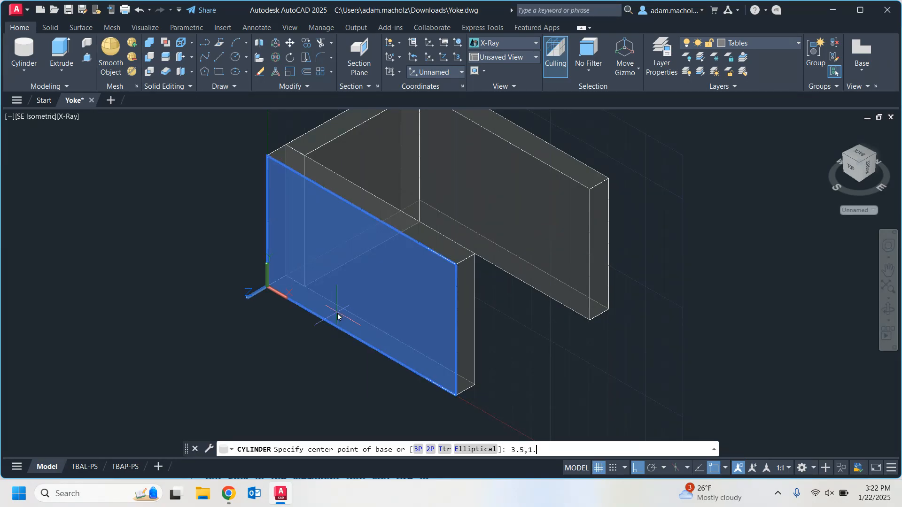
pyautogui.press('Return')
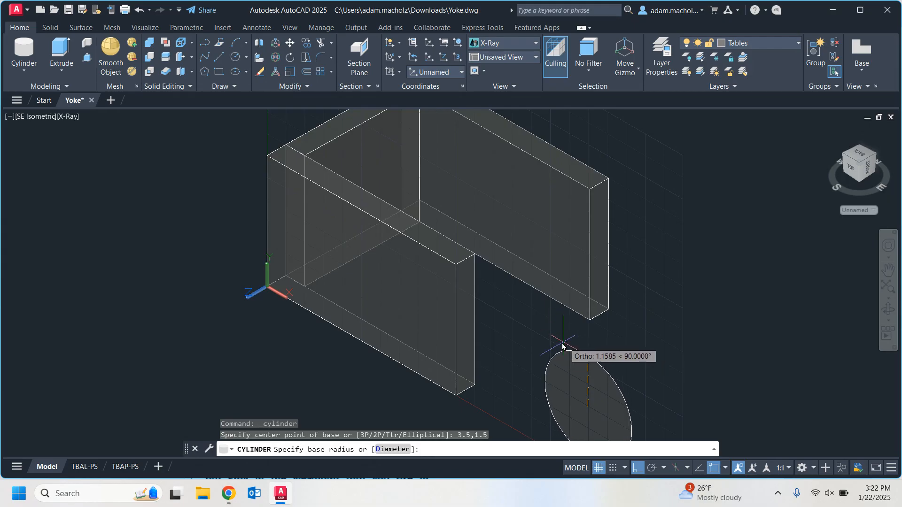
pyautogui.press('Escape')
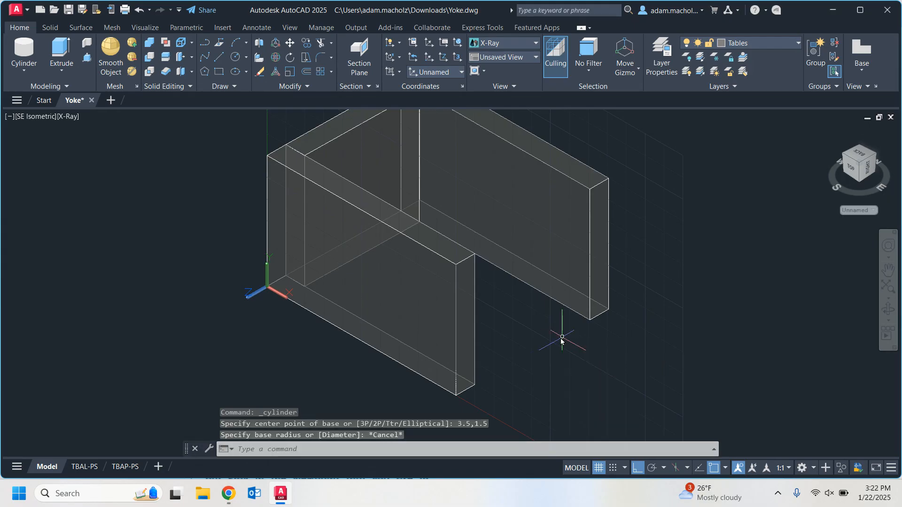
# Step: Create a solid cylinder on the front face with center point 3.5,1.5, radius .75 and height -.5
pyautogui.click(32, 55)
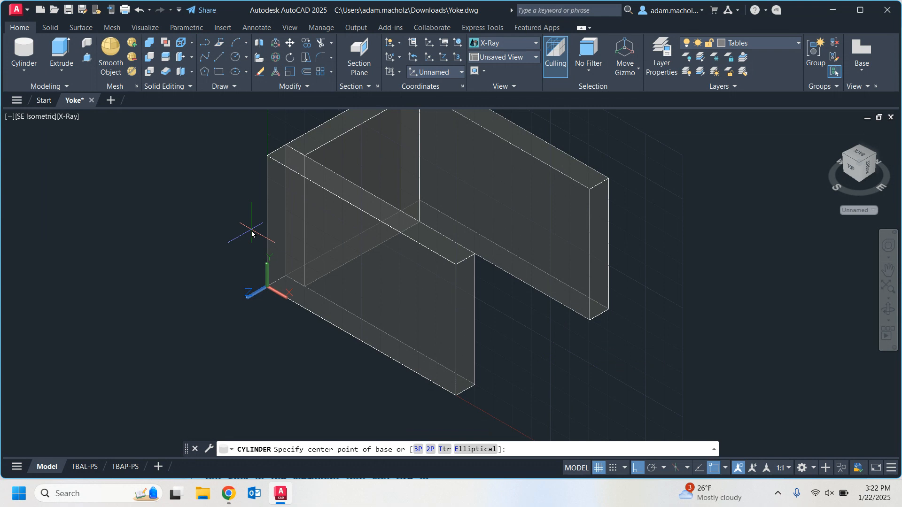
pyautogui.write('3.5,1.5')
pyautogui.press('Return')
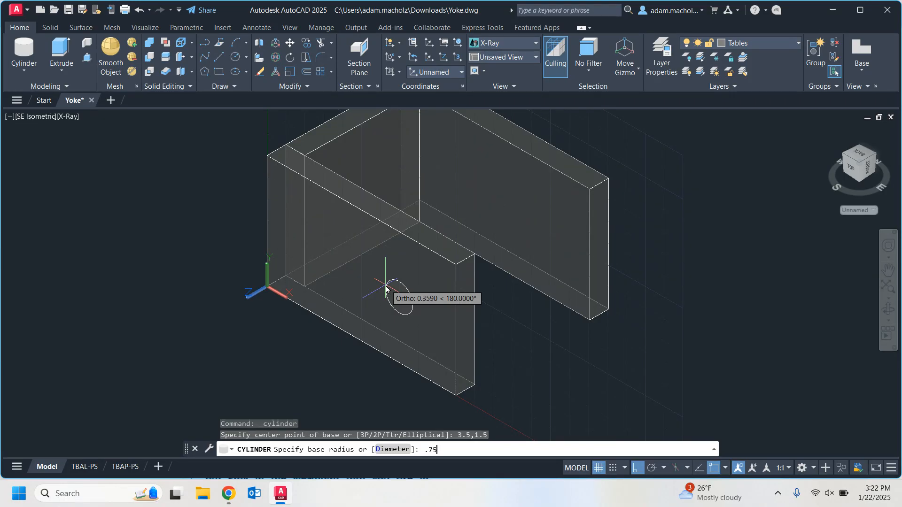
pyautogui.press('Return')
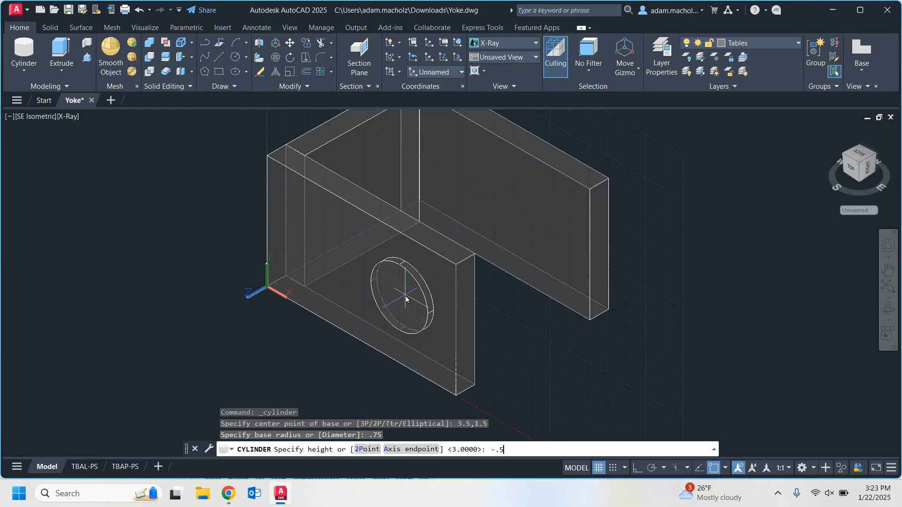
pyautogui.press('Return')
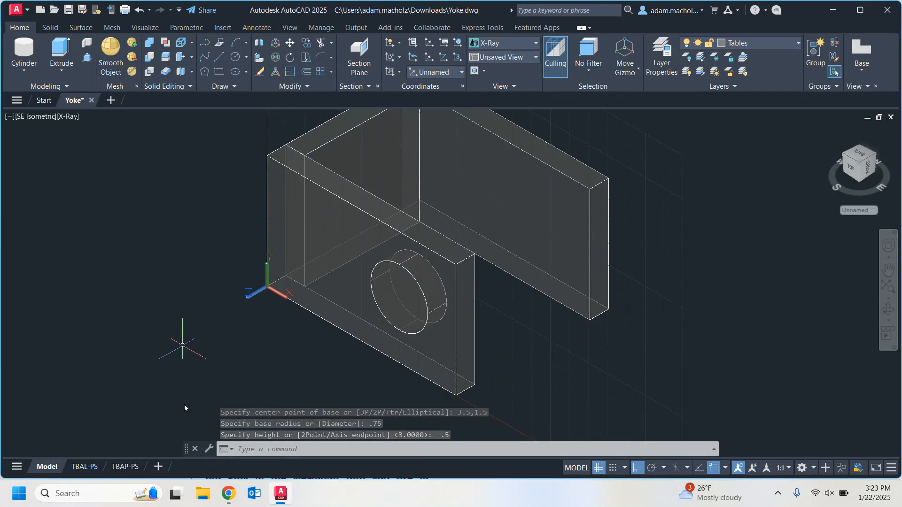
# Step: Switch to Chrome to read the cylinder copy instructions in the Group Solid Tutorial PDF, and return to the AutoCAD drawing
pyautogui.moveTo(280, 497)
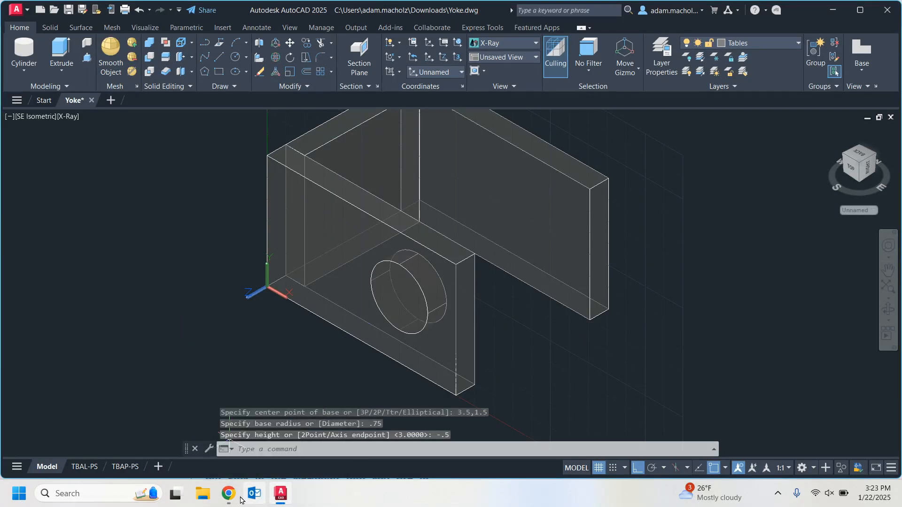
pyautogui.moveTo(234, 498)
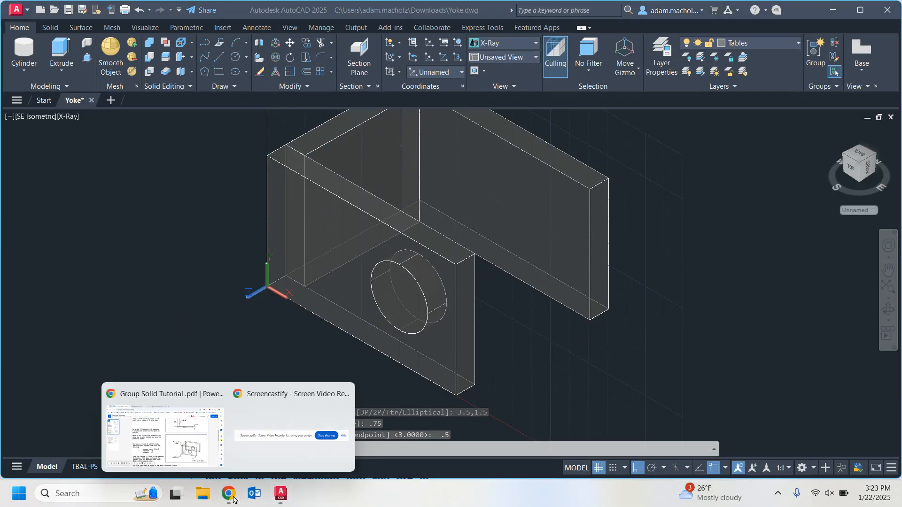
pyautogui.click(195, 391)
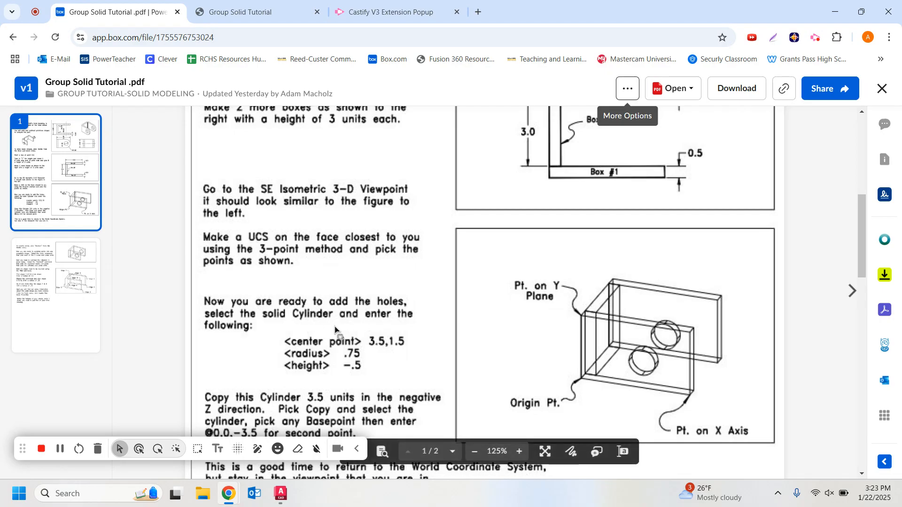
pyautogui.scroll(-1, 338, 333)
pyautogui.scroll(-1, 265, 327)
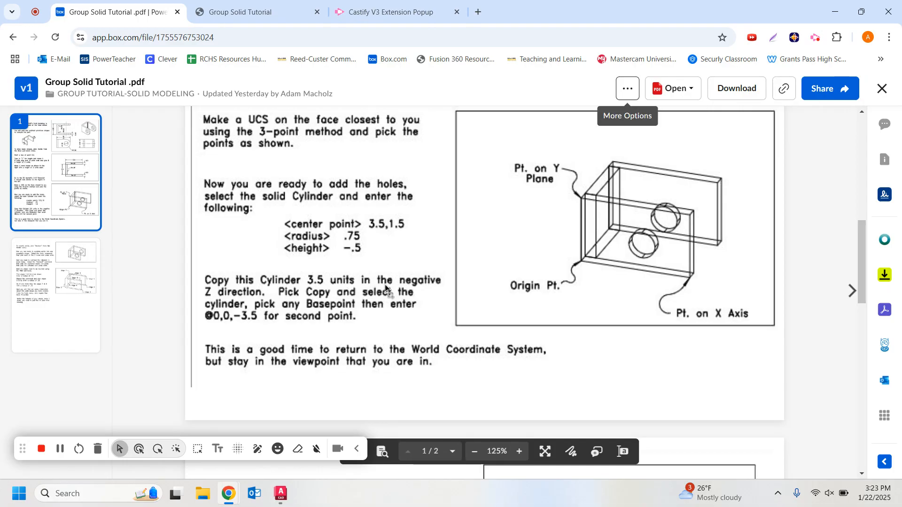
pyautogui.click(281, 493)
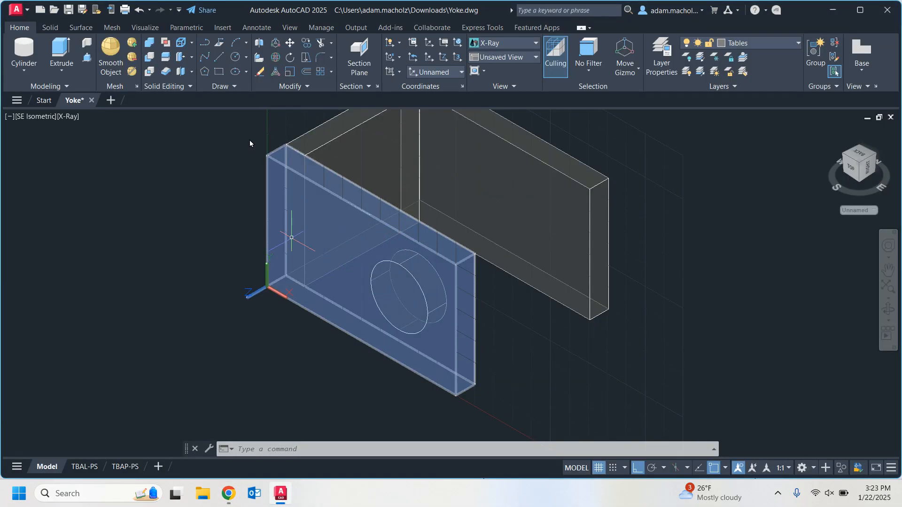
# Step: Start copying the cylinder, using the center of its front circle as the base point
pyautogui.click(306, 45)
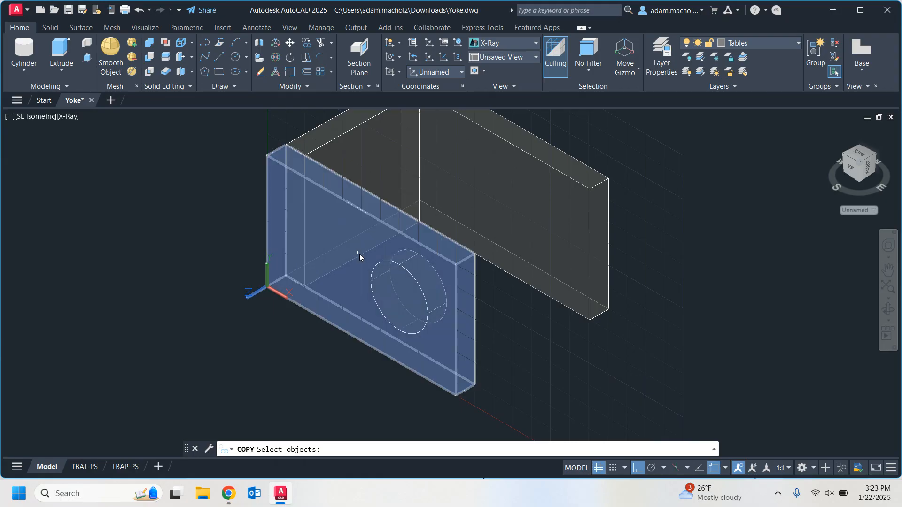
pyautogui.click(399, 281)
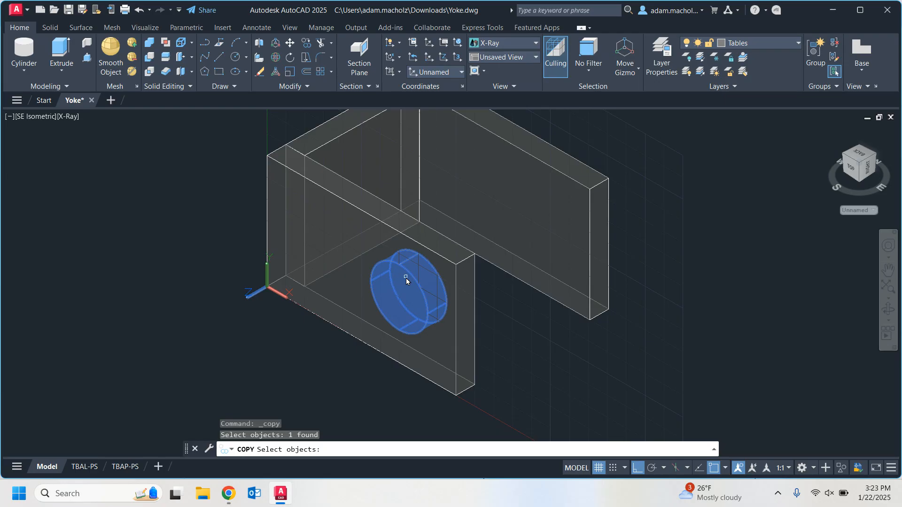
pyautogui.press('Return')
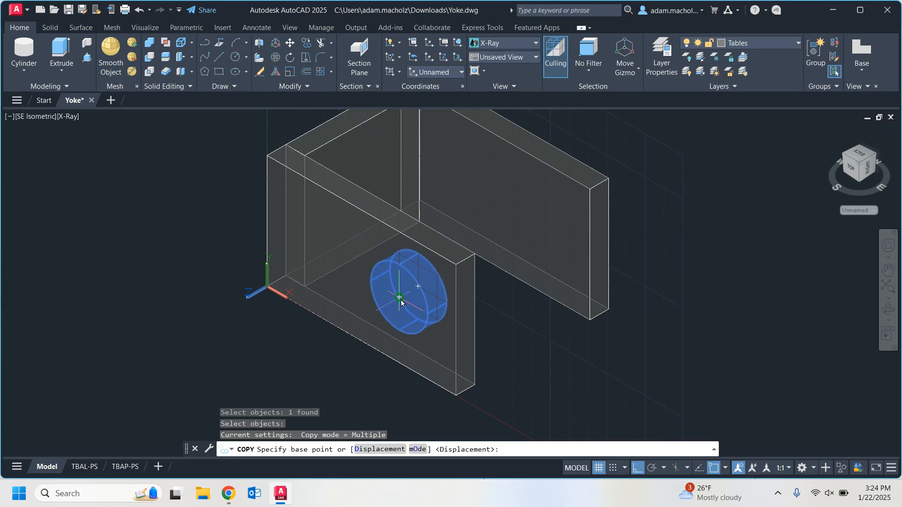
pyautogui.click(400, 301)
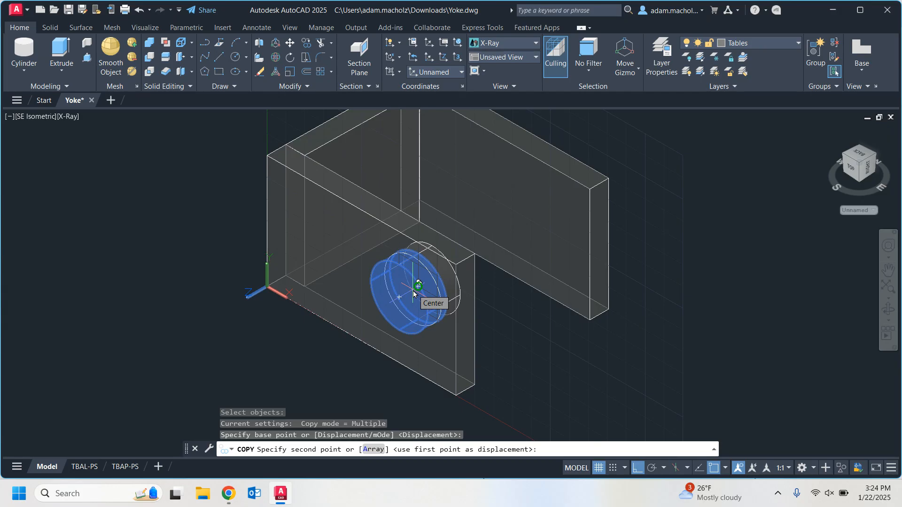
# Step: Try to place the cylinder copy at -3.5 with the direction pointing toward the rear plate, and undo it
pyautogui.write('-3.5')
pyautogui.press('Return')
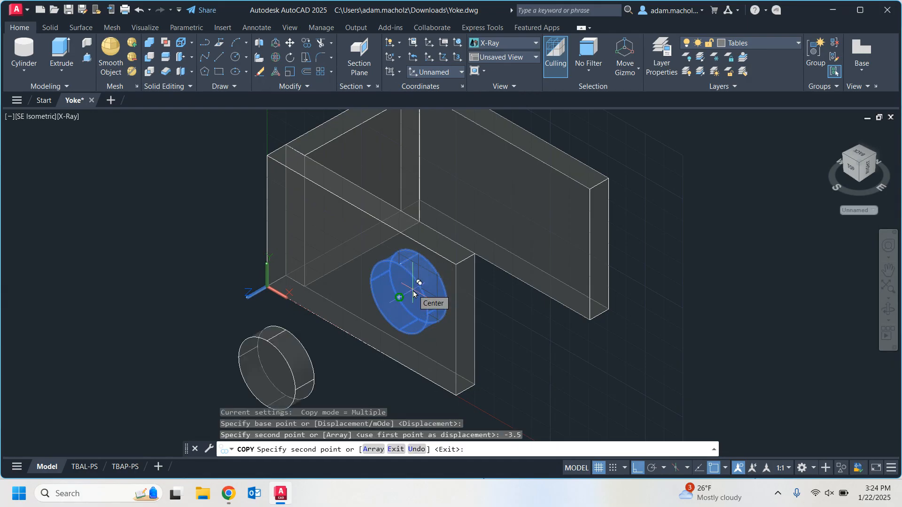
pyautogui.hotkey('ctrl', 'z')
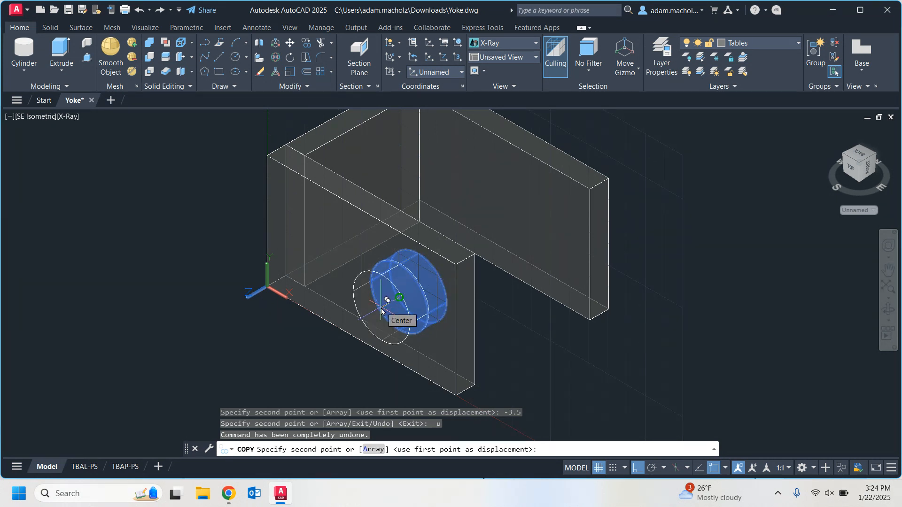
# Step: Place the cylinder copy in the rear plate, 3.5 units along negative Z, using -3.5 with the direction pointing forward, and end the copy
pyautogui.write('-3.5')
pyautogui.press('Return')
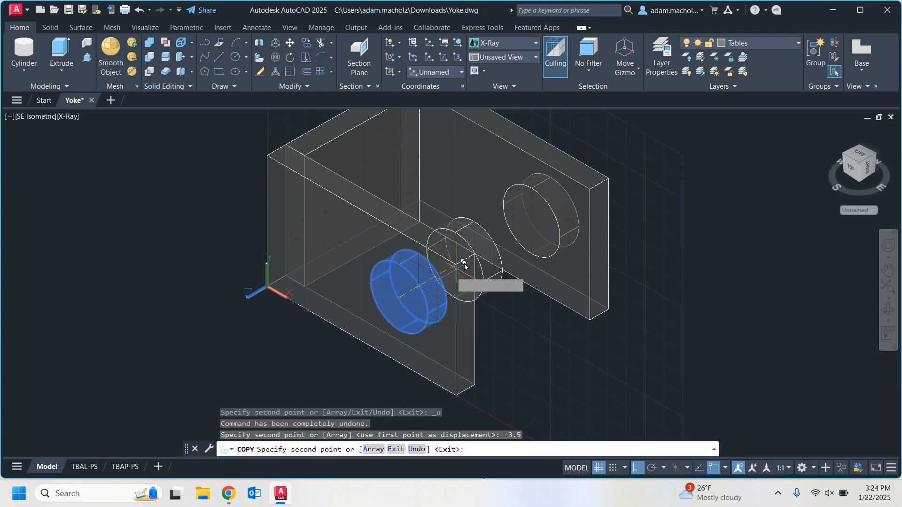
pyautogui.press('Escape')
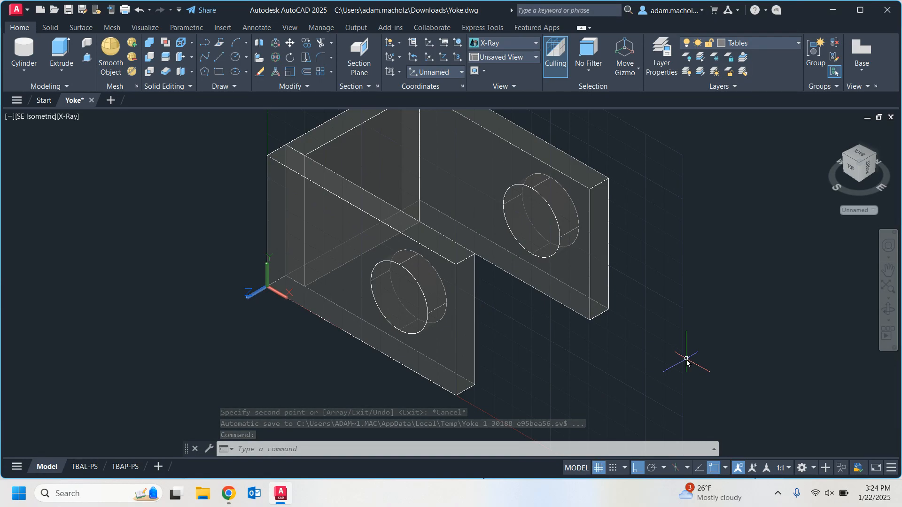
pyautogui.moveTo(647, 187); pyautogui.dragTo(657, 236, button='middle')
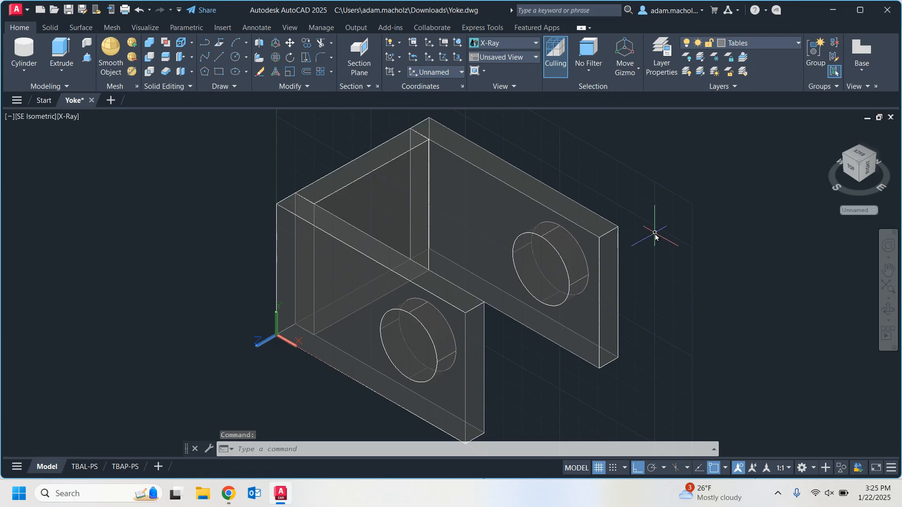
# Step: Check the tutorial PDF in Chrome for the coordinate system instruction, return to AutoCAD and restore the World UCS
pyautogui.click(227, 493)
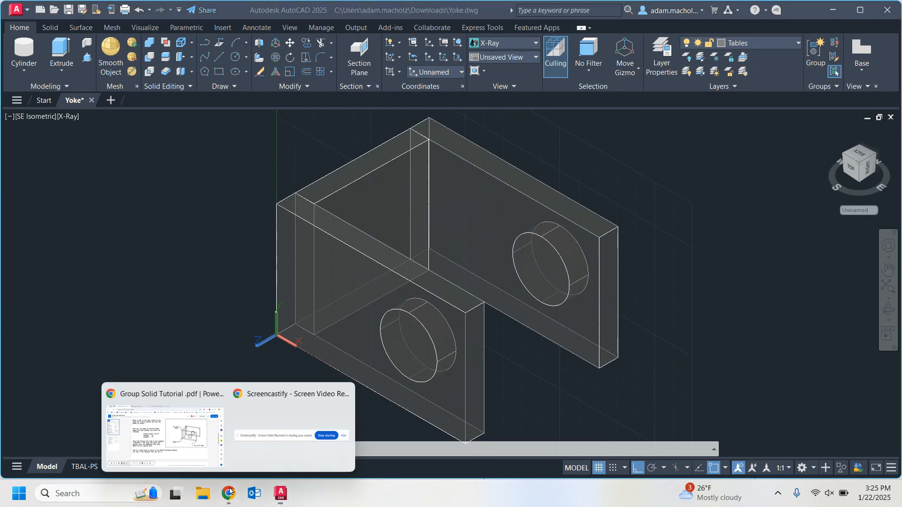
pyautogui.click(165, 433)
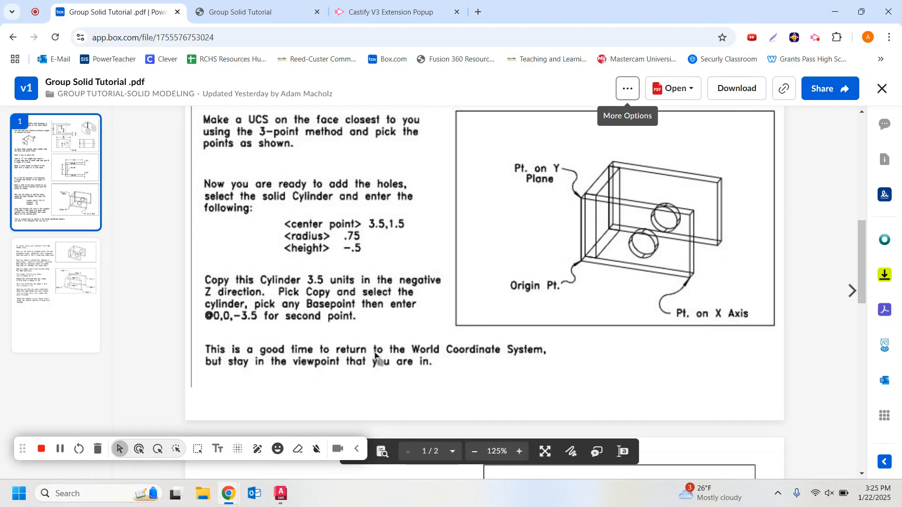
pyautogui.click(279, 493)
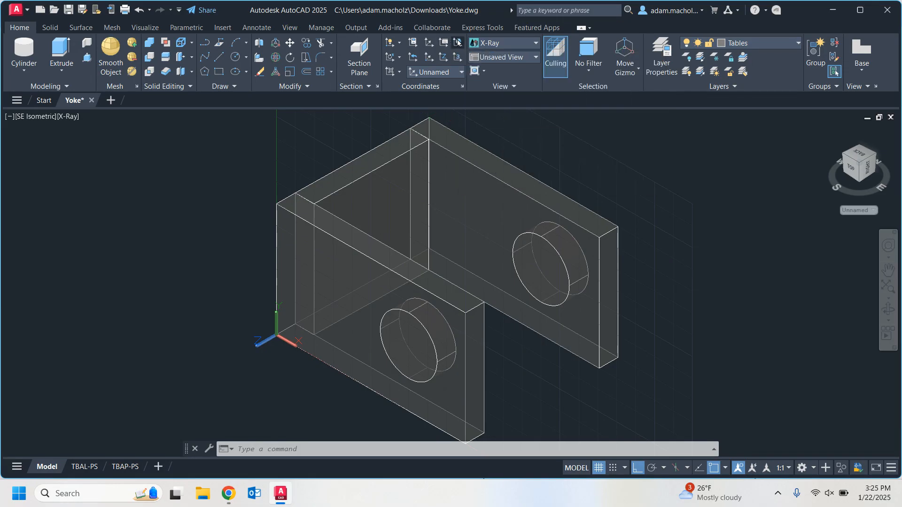
pyautogui.click(457, 43)
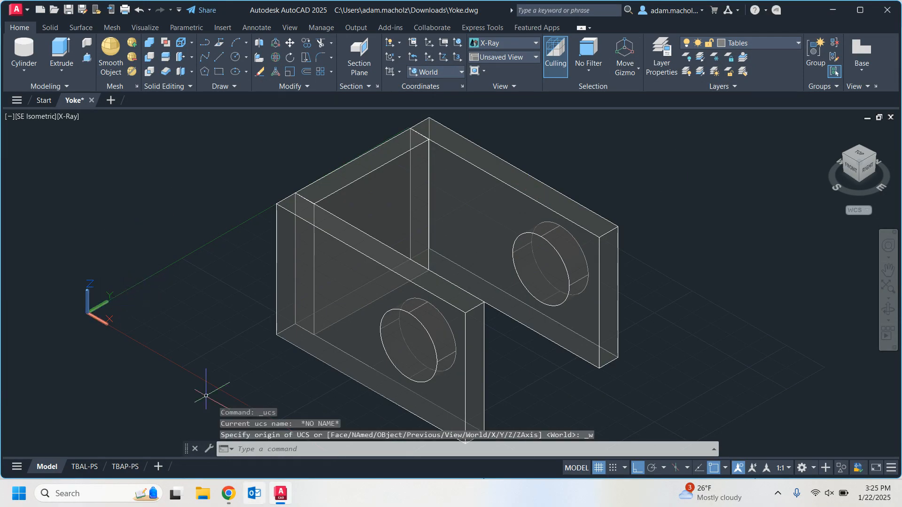
# Step: Switch to Chrome to read the Union, Subtract and Fillet instructions on page 2 of the tutorial PDF, and return to the AutoCAD drawing
pyautogui.moveTo(228, 493)
pyautogui.click(182, 433)
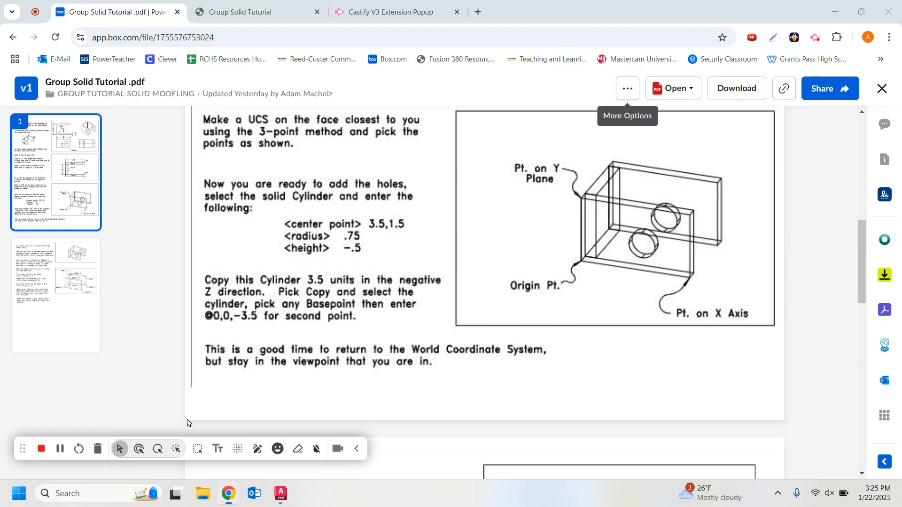
pyautogui.scroll(-7, 242, 291)
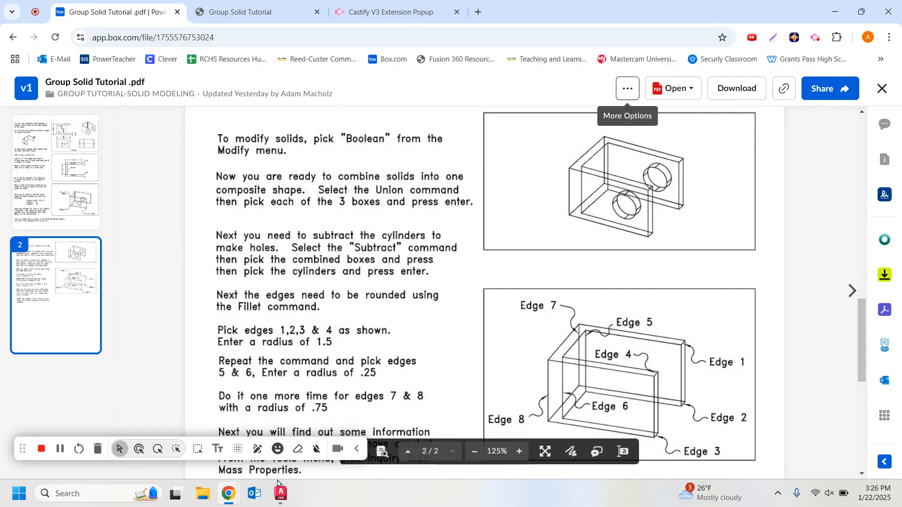
pyautogui.moveTo(280, 494)
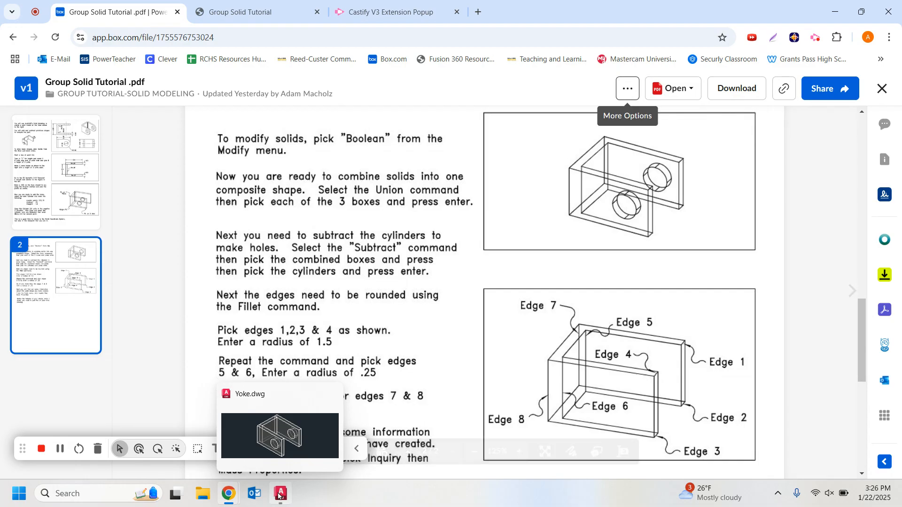